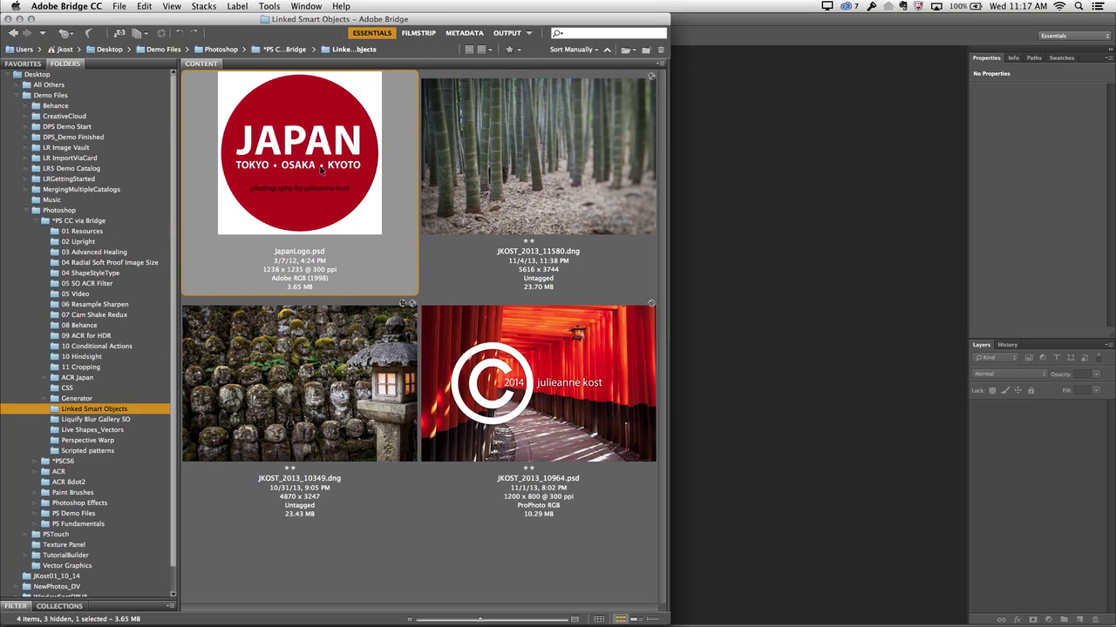
Step: Open the bamboo photo JKOST_2013_11580.dng from Bridge into Photoshop
left_click(473, 200)
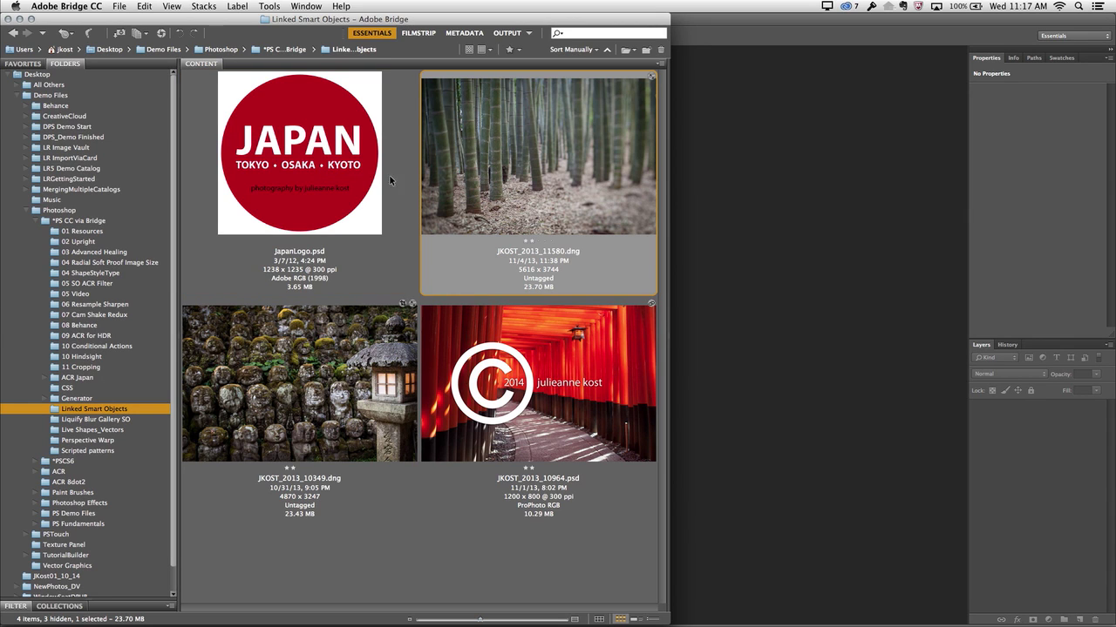
double_click(527, 181)
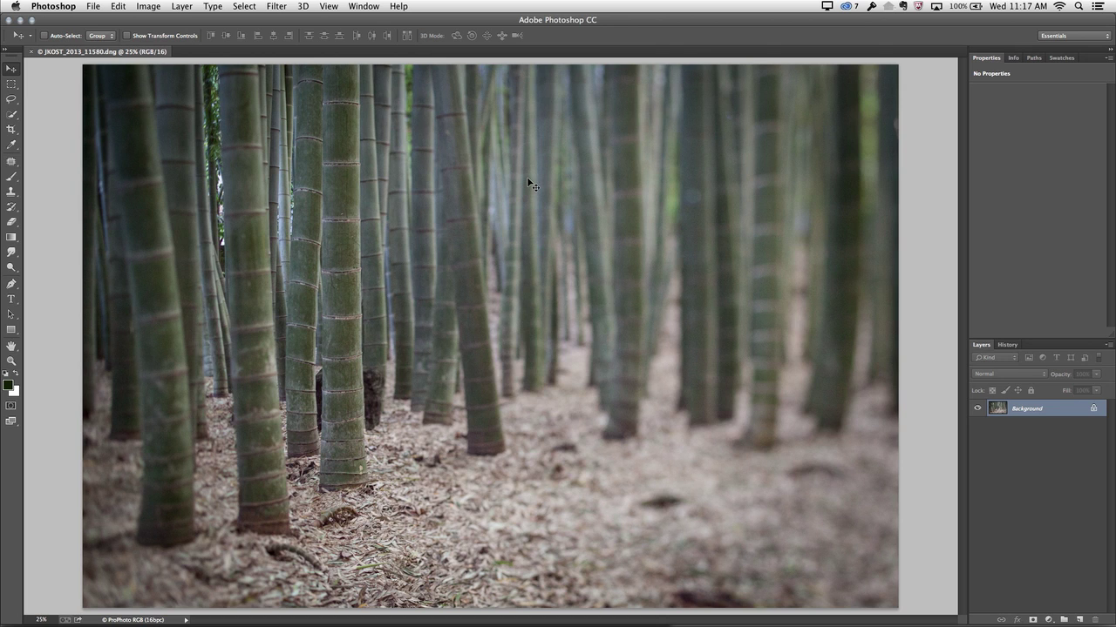
left_click(96, 8)
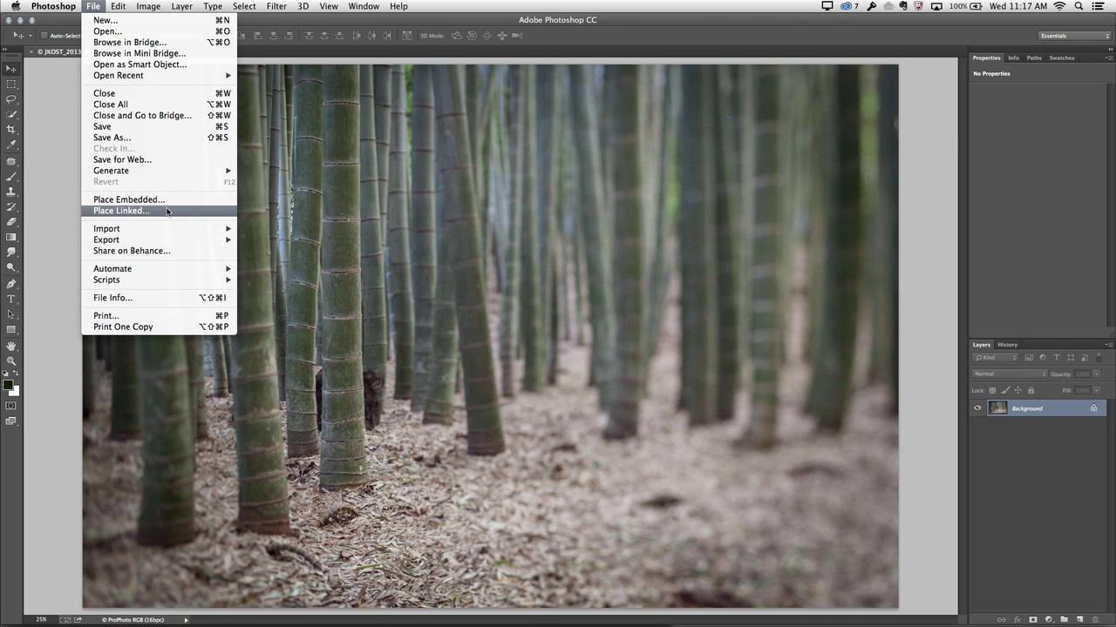
Step: Place JapanLogo.psd as an embedded smart object and scale it down to about 79%
left_click(166, 200)
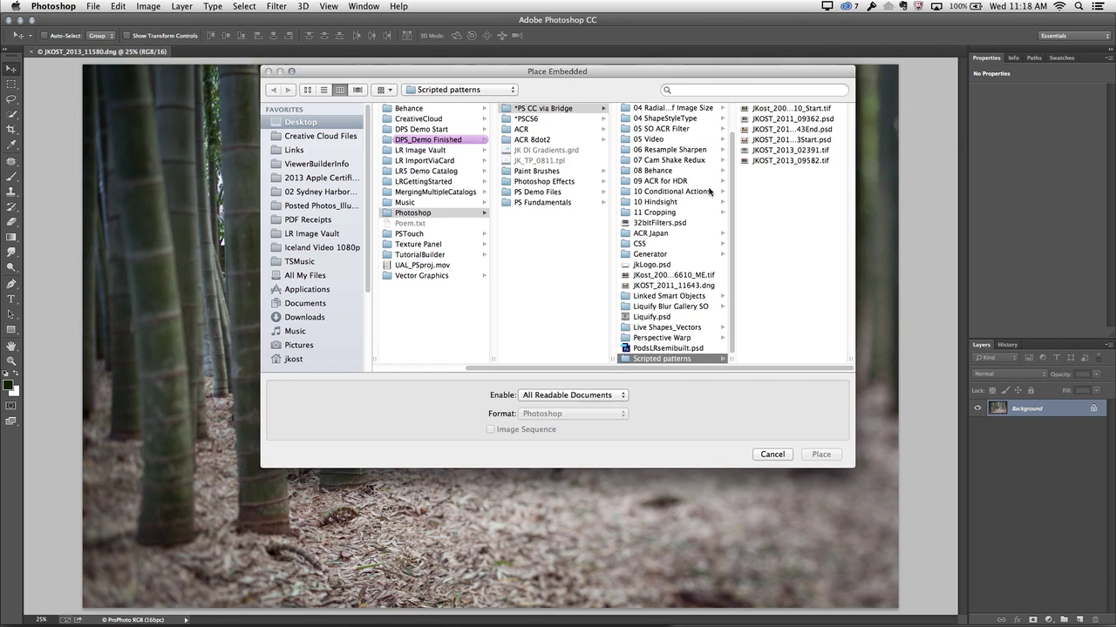
left_click(689, 296)
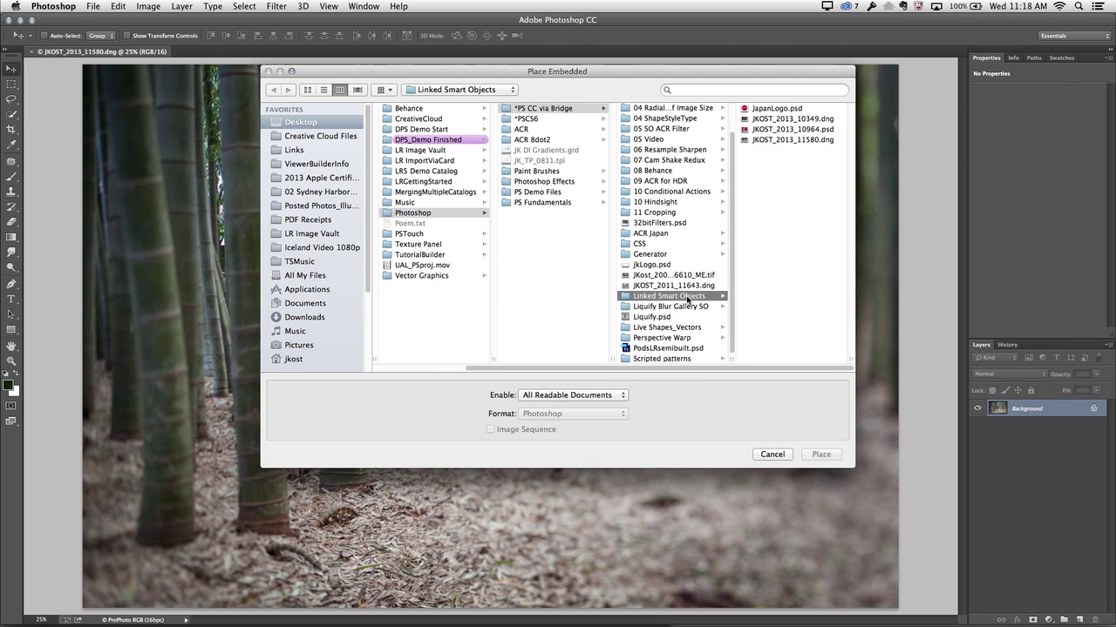
double_click(785, 109)
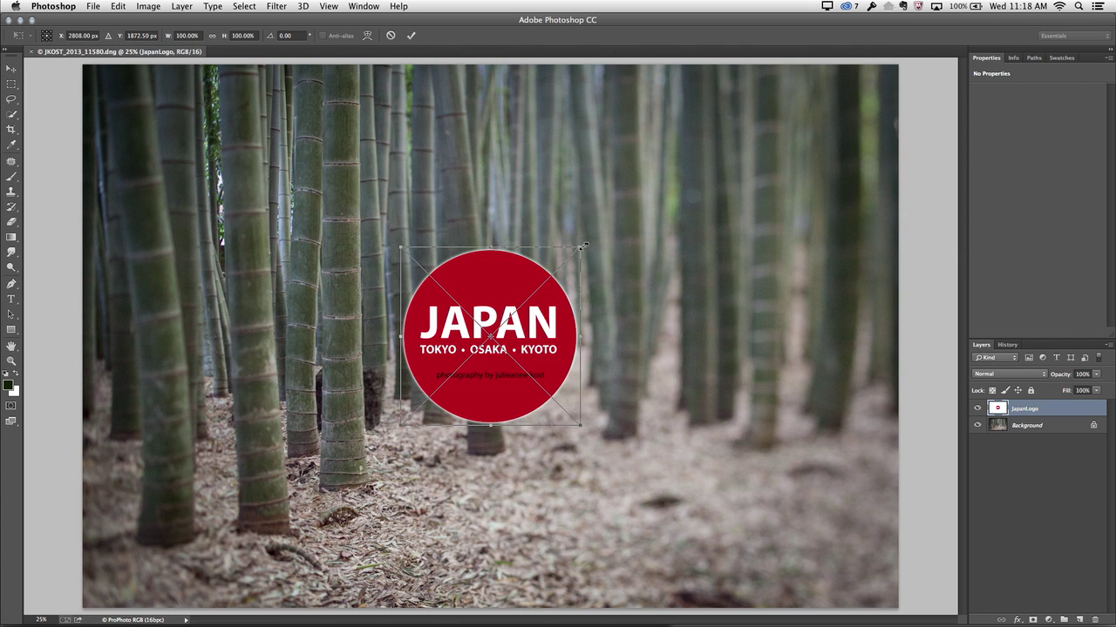
left_click_drag(581, 248, 561, 264)
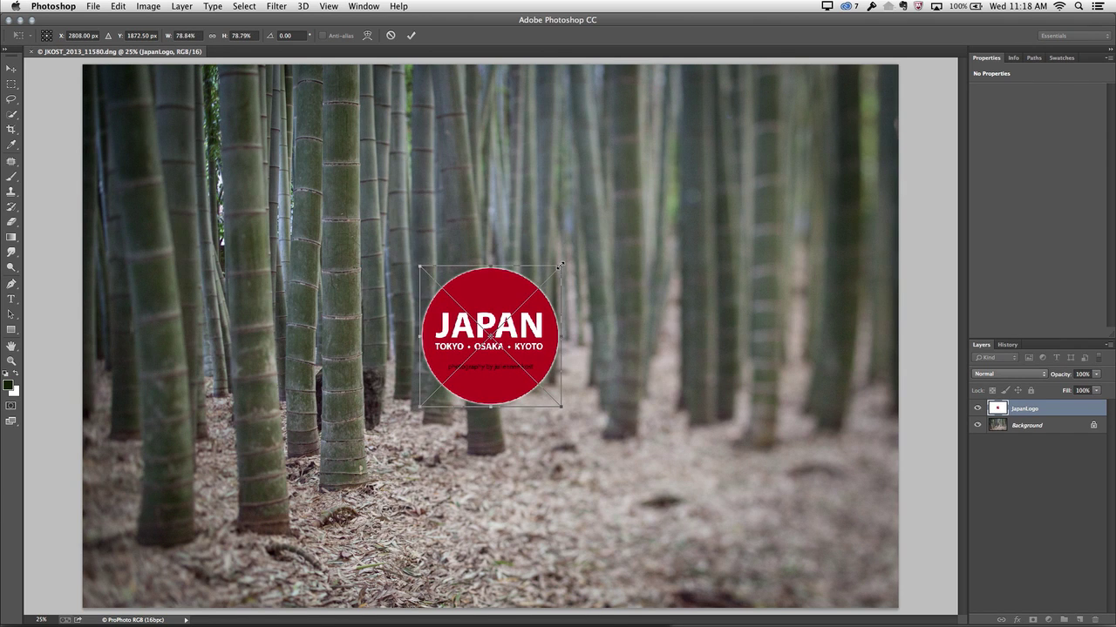
key("Return")
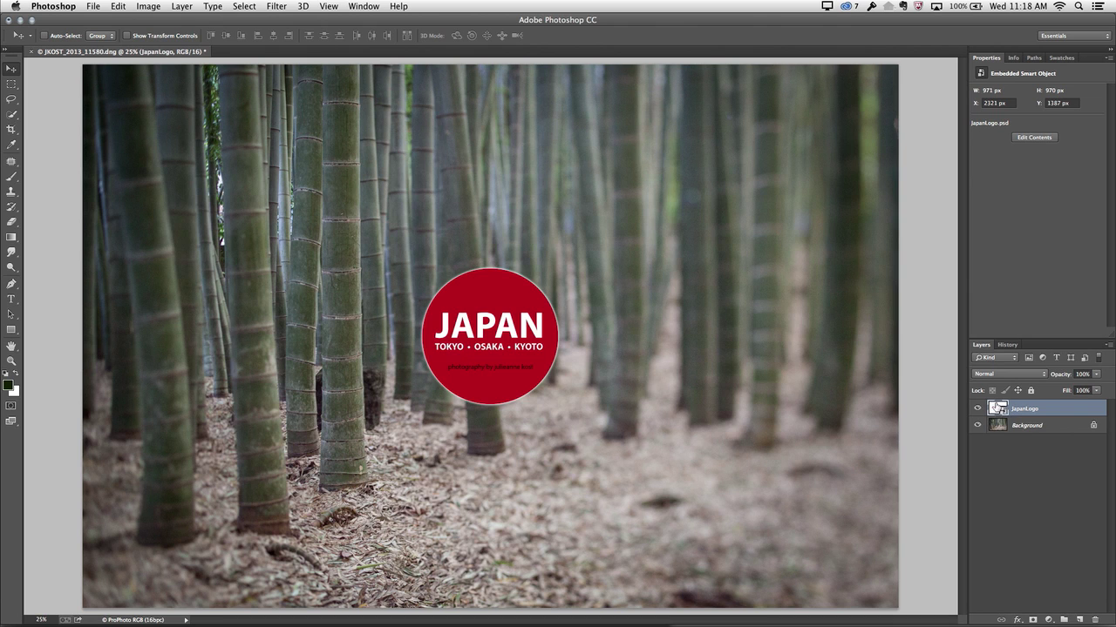
Step: Reveal Layer 2's black mountain in the embedded logo's contents, then save and close them
left_click(1034, 138)
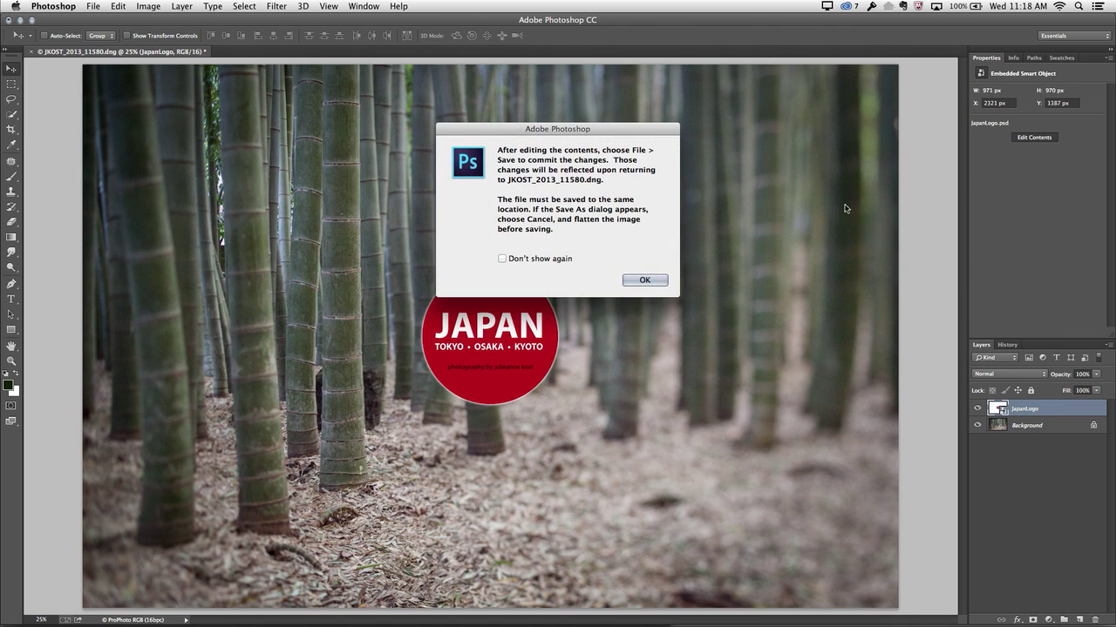
left_click(649, 281)
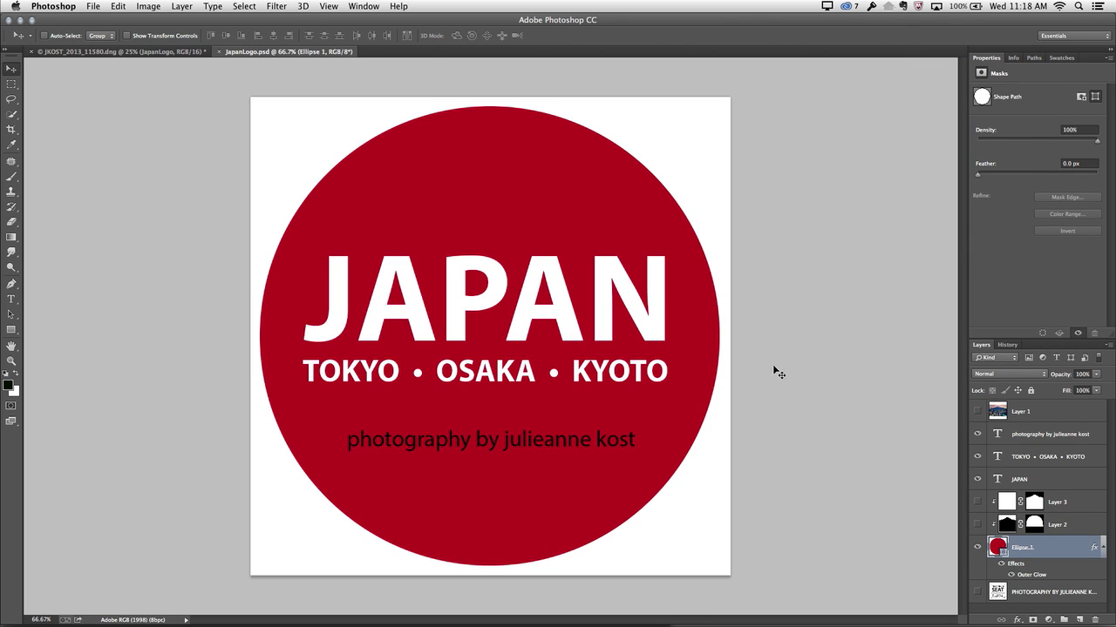
left_click(977, 524)
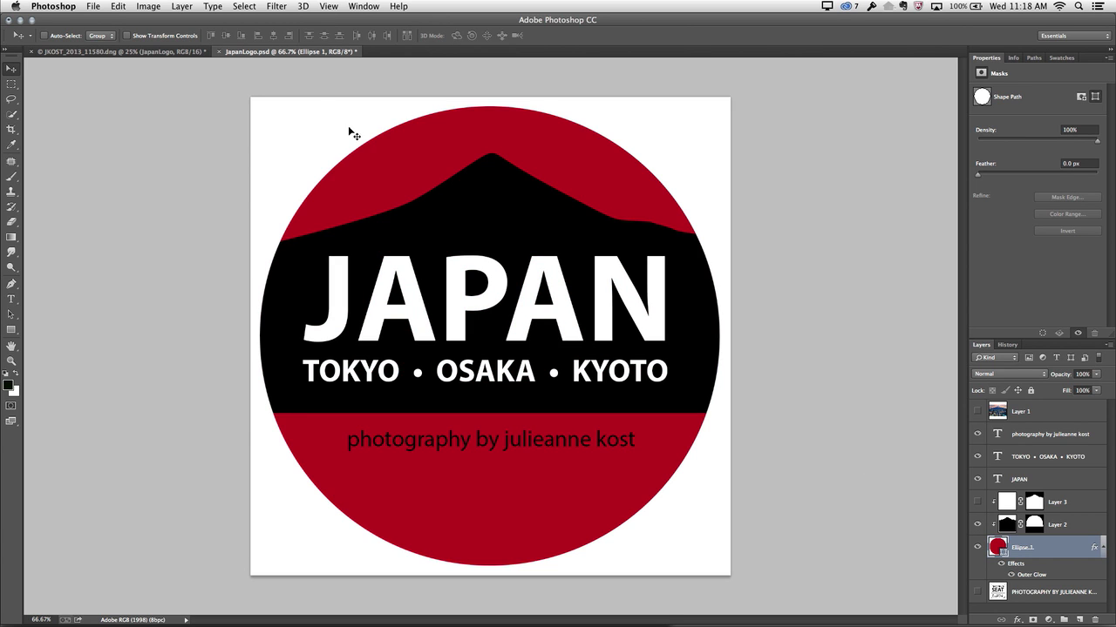
left_click(96, 7)
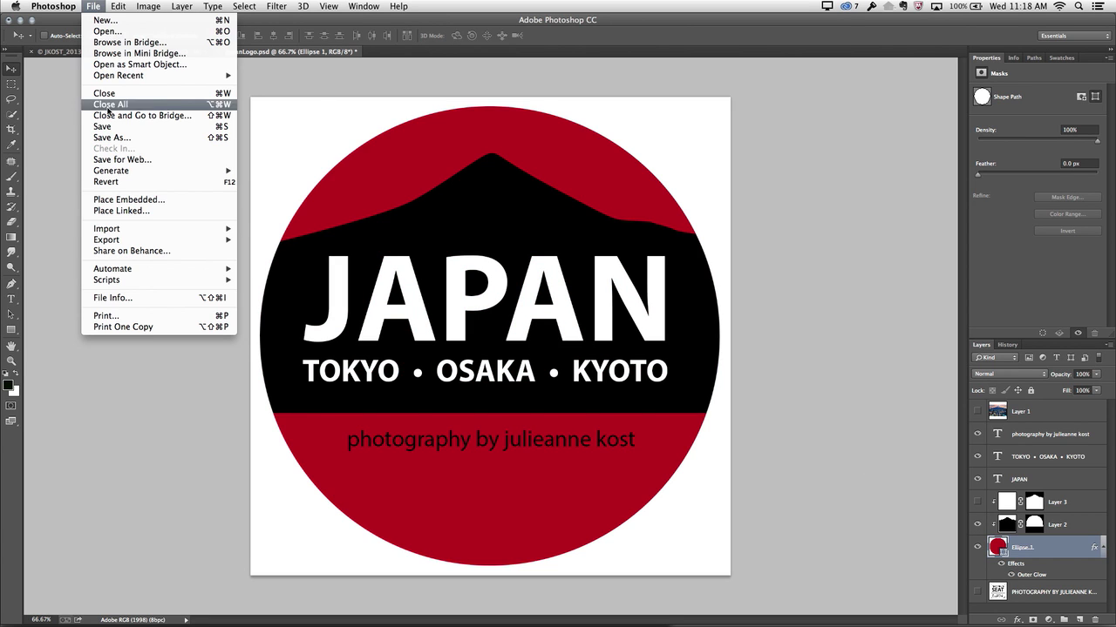
left_click(93, 8)
left_click(94, 8)
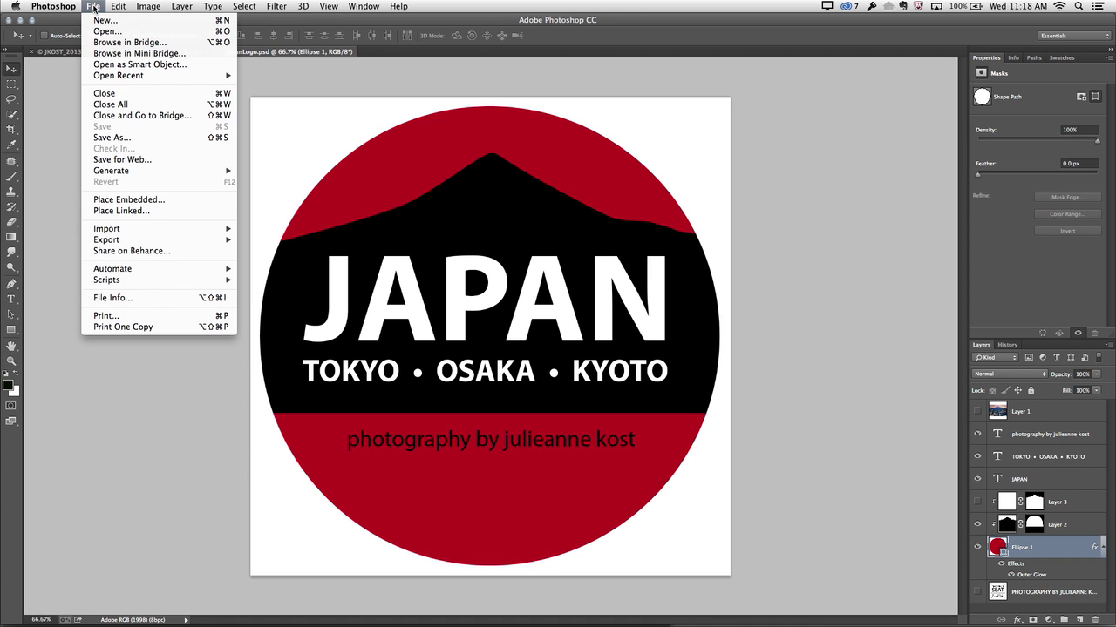
left_click(108, 98)
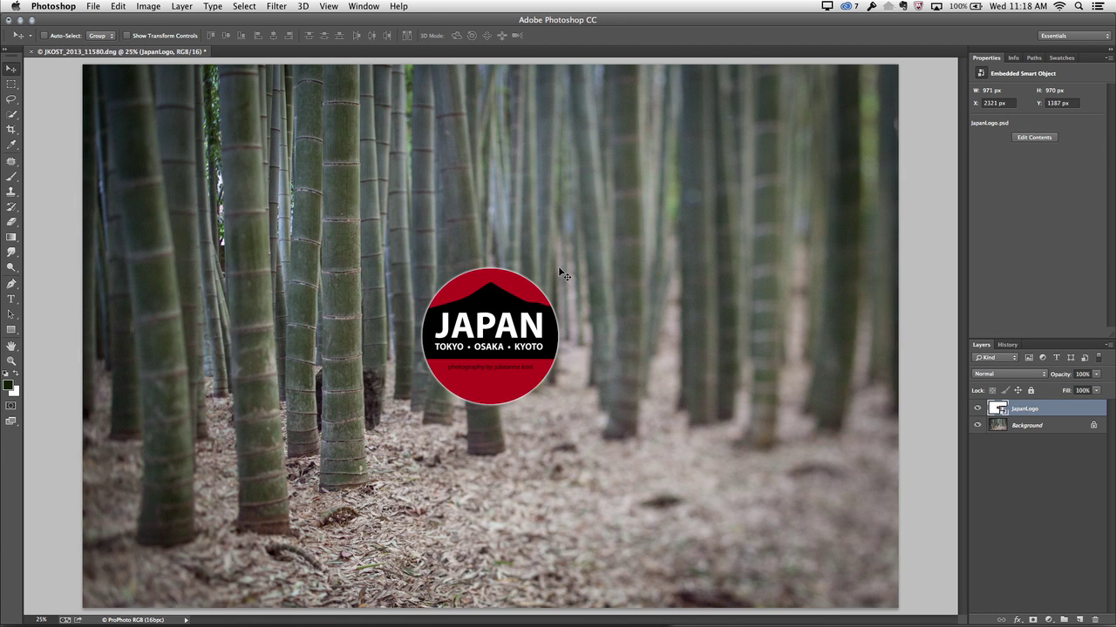
Step: Check the logo file in Bridge, then delete the embedded JapanLogo layer
key("super+Tab")
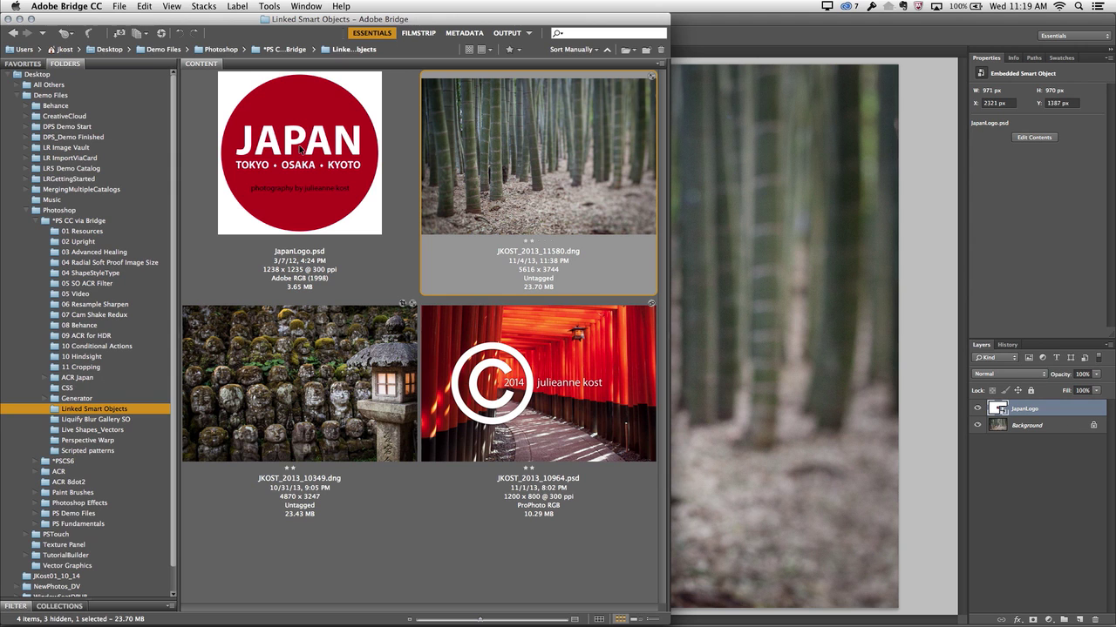
key("super+Tab")
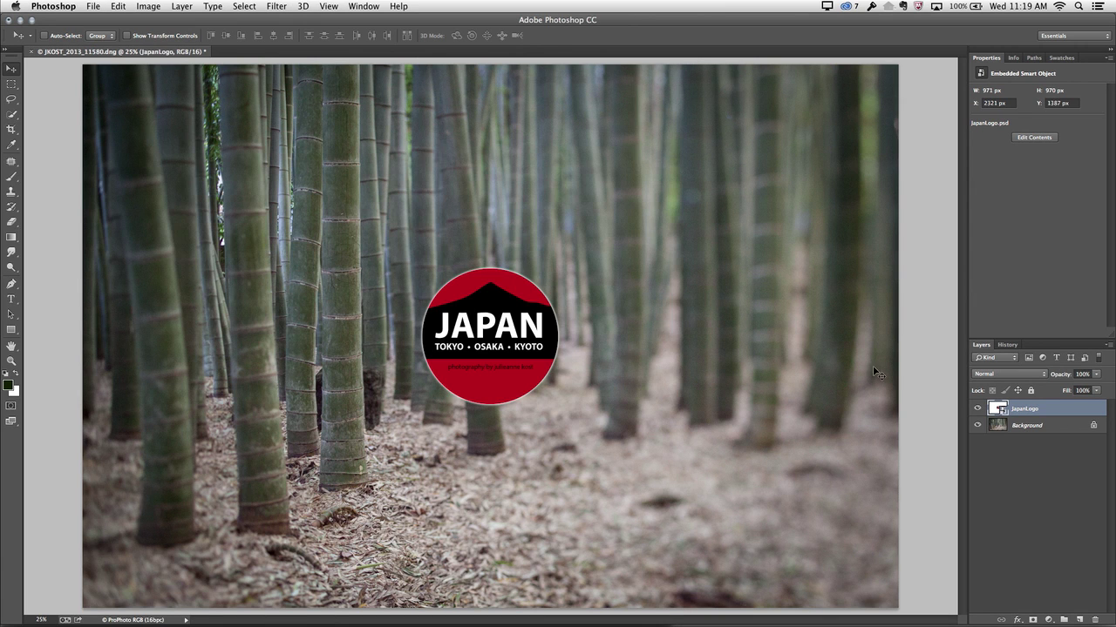
key("Delete")
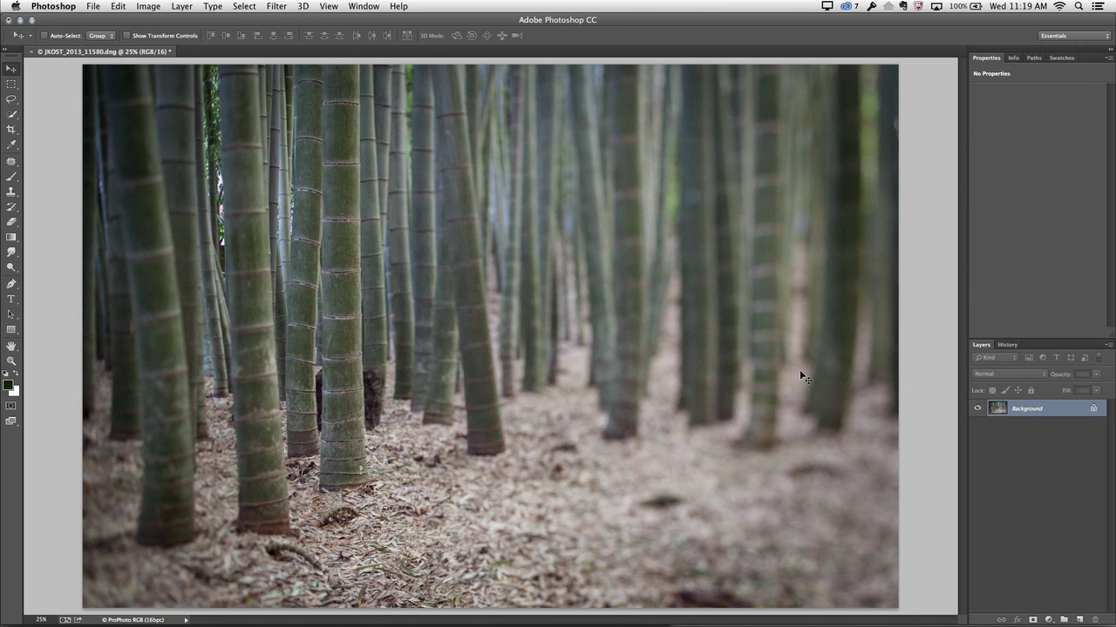
left_click(92, 6)
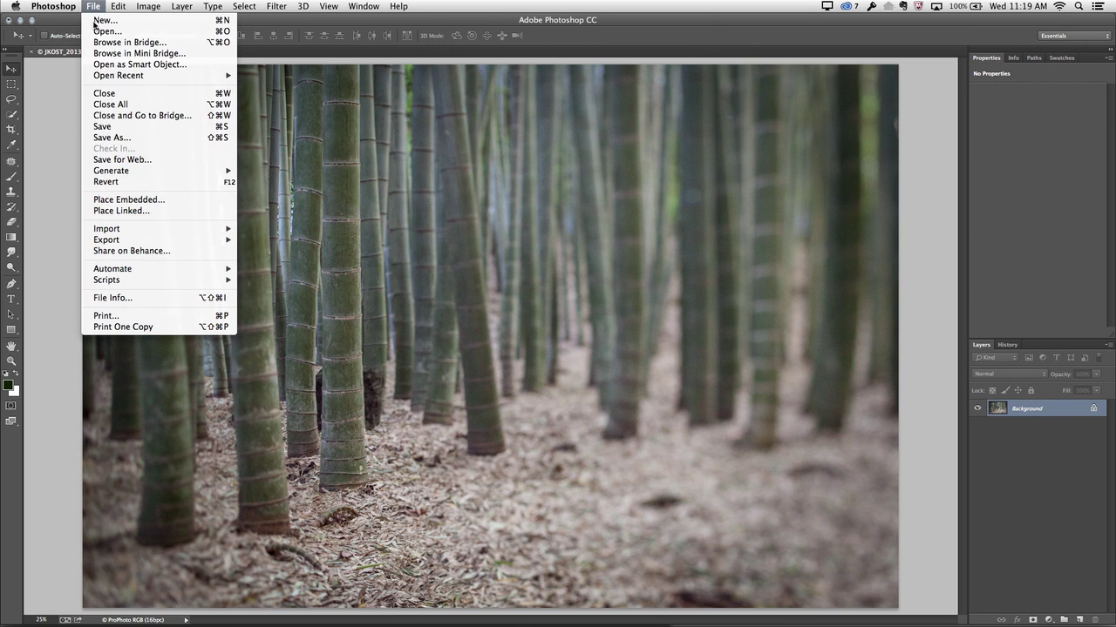
Step: Place JapanLogo.psd as a linked smart object at 1232 × 1232 px
left_click(153, 211)
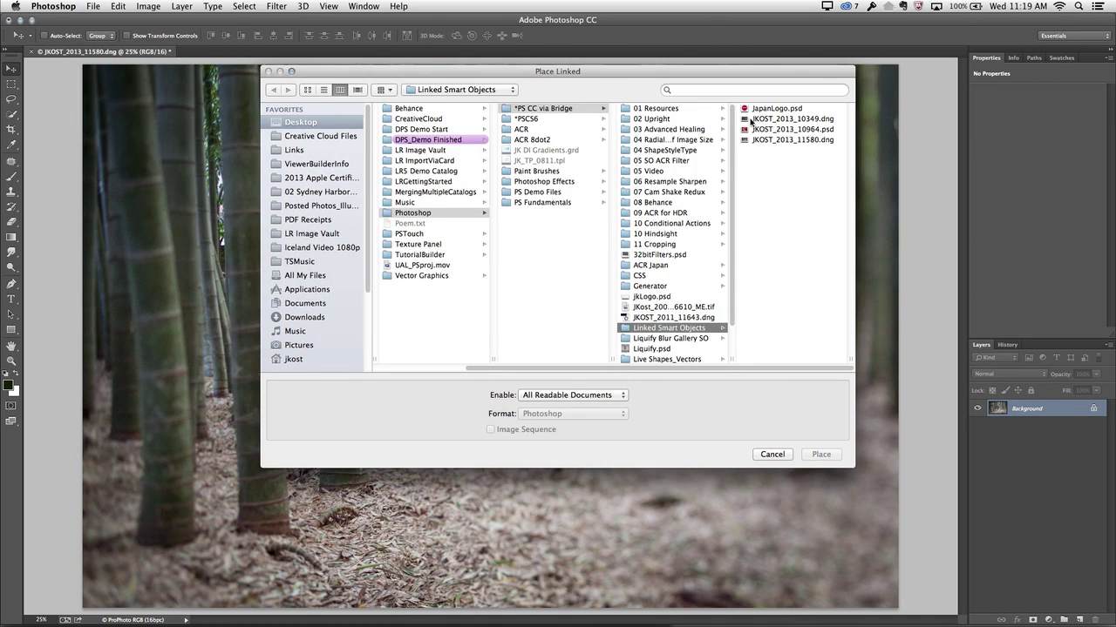
double_click(755, 109)
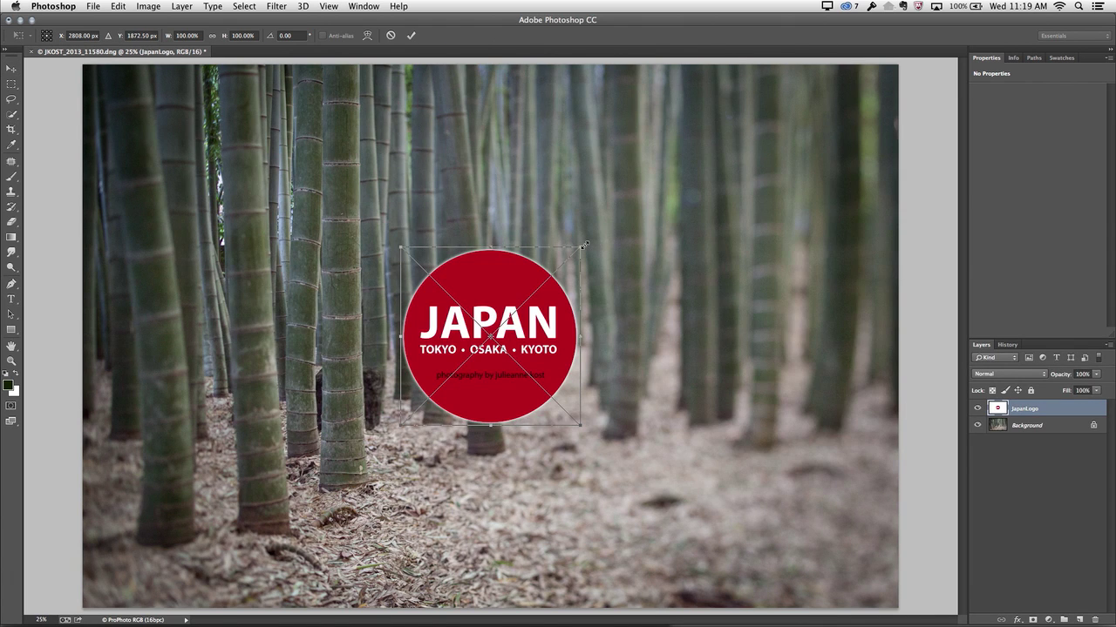
key("Return")
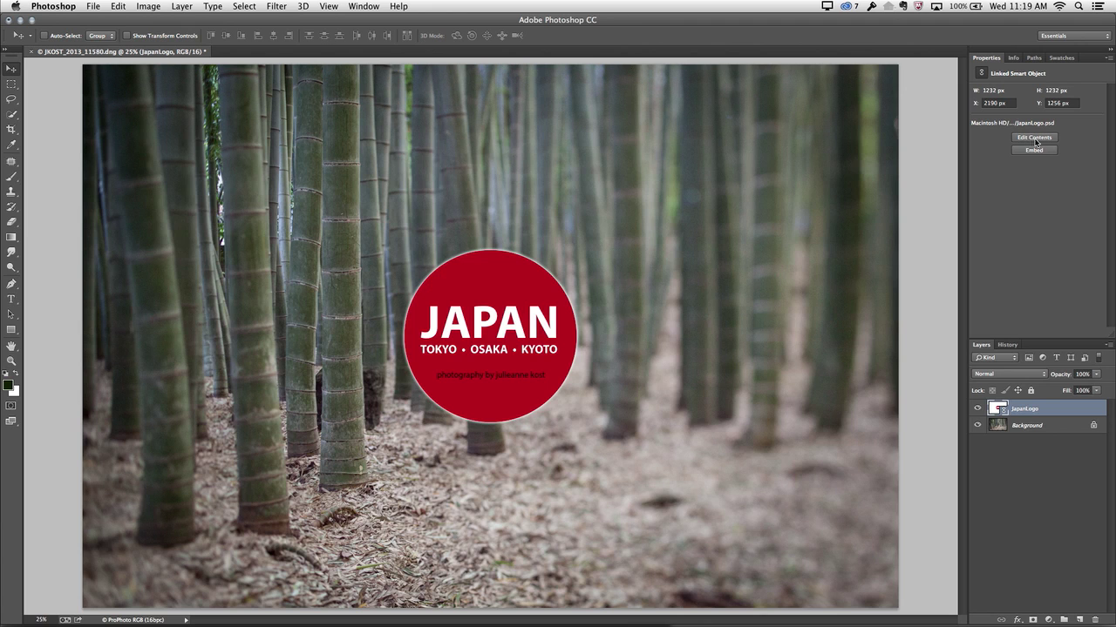
Step: Show Layer 2's black mountain in the linked logo's contents, then close and save it
double_click(998, 408)
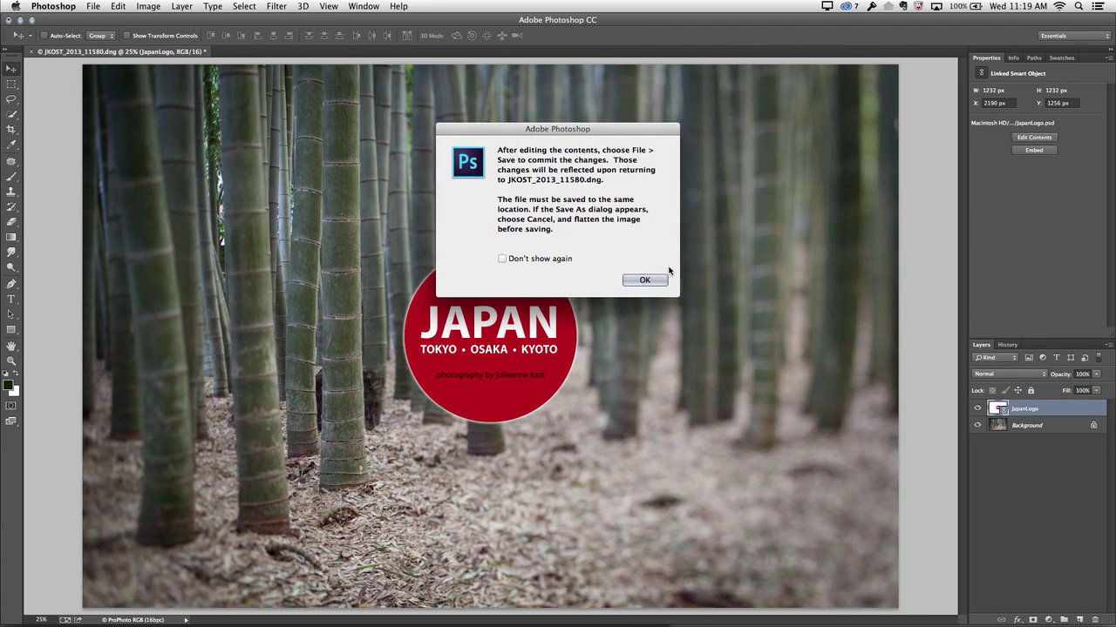
left_click(661, 277)
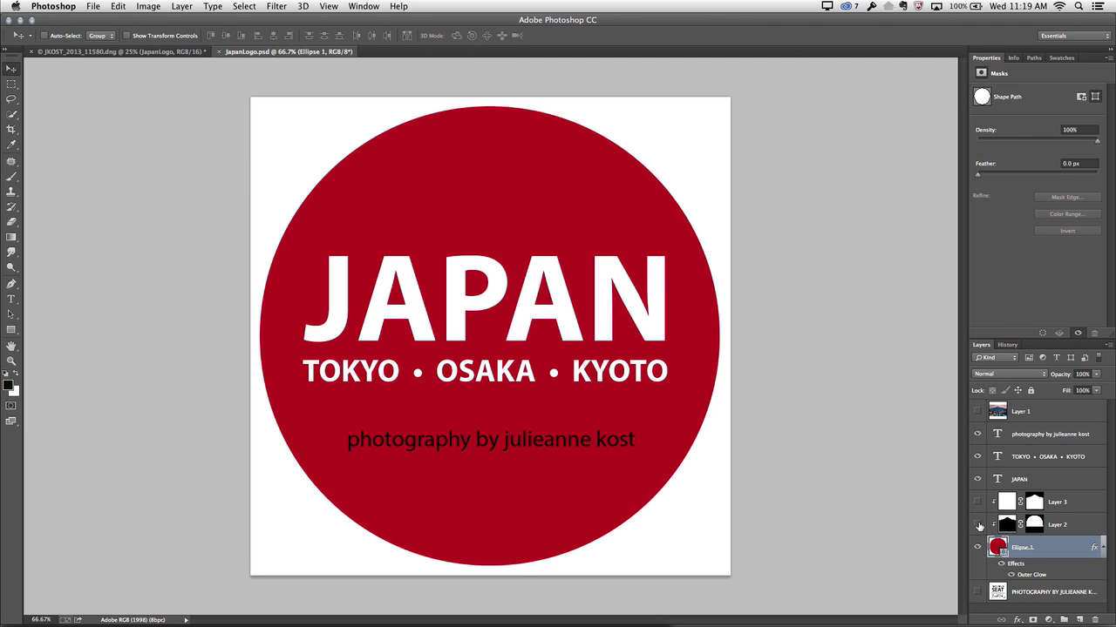
left_click(978, 525)
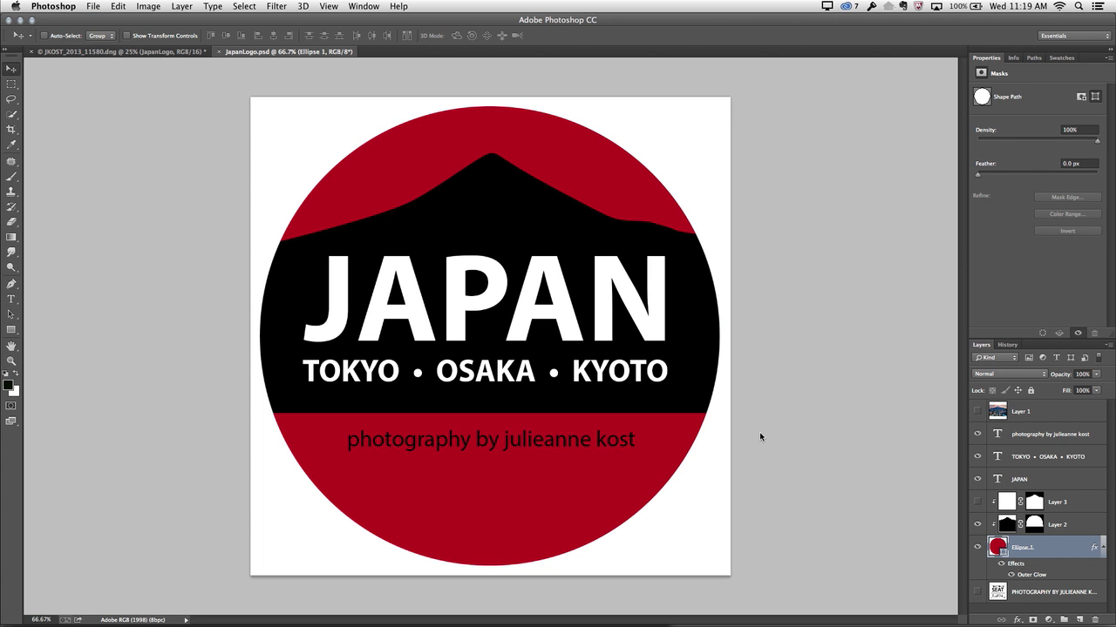
key("super+w")
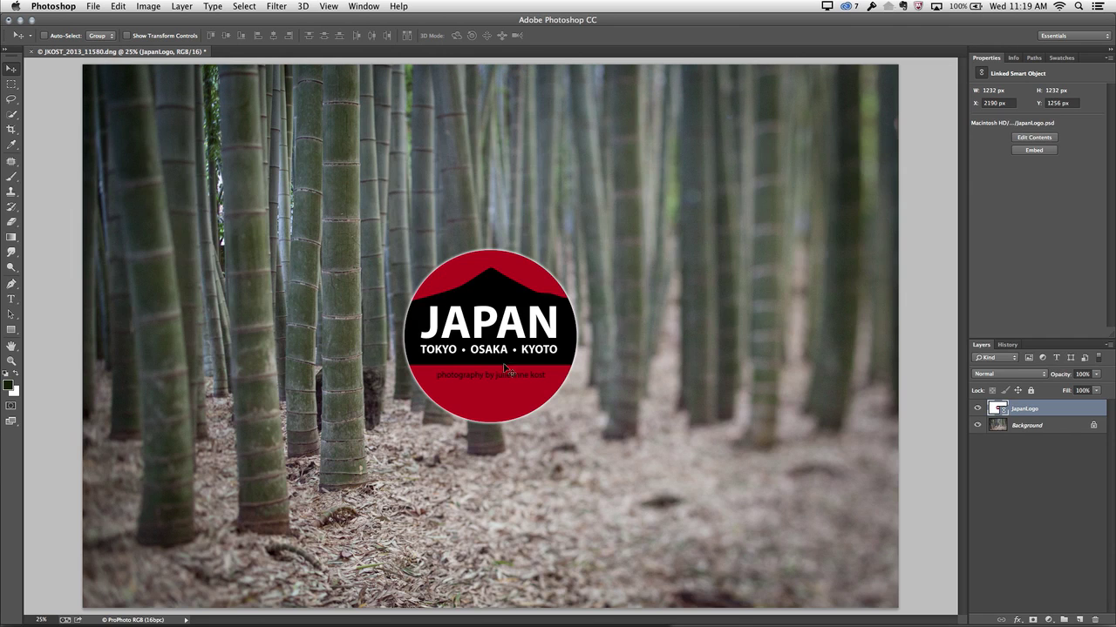
key("super+Tab")
Step: Save the bamboo photo as JKOST_2013_11580Logo.psd
key("super+shift+s")
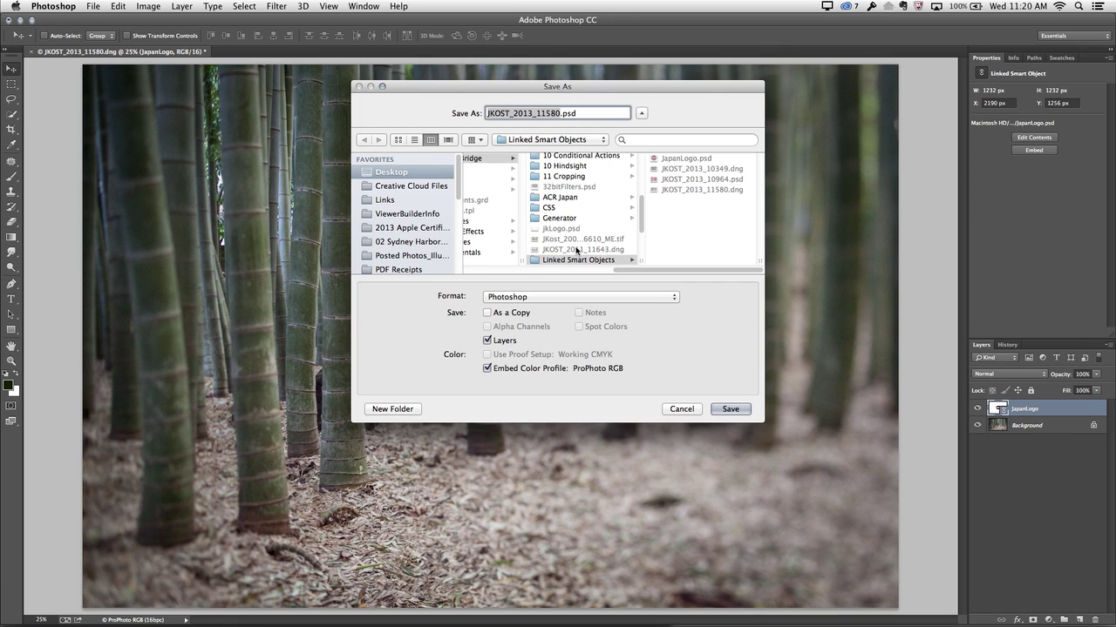
key("Right")
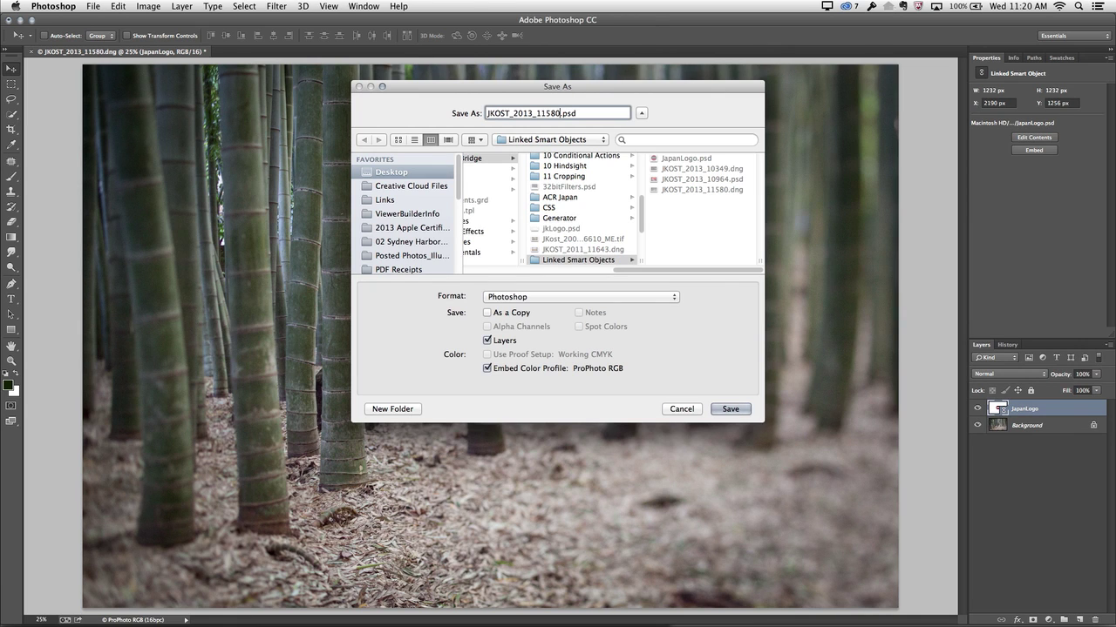
type("Logo")
left_click(720, 408)
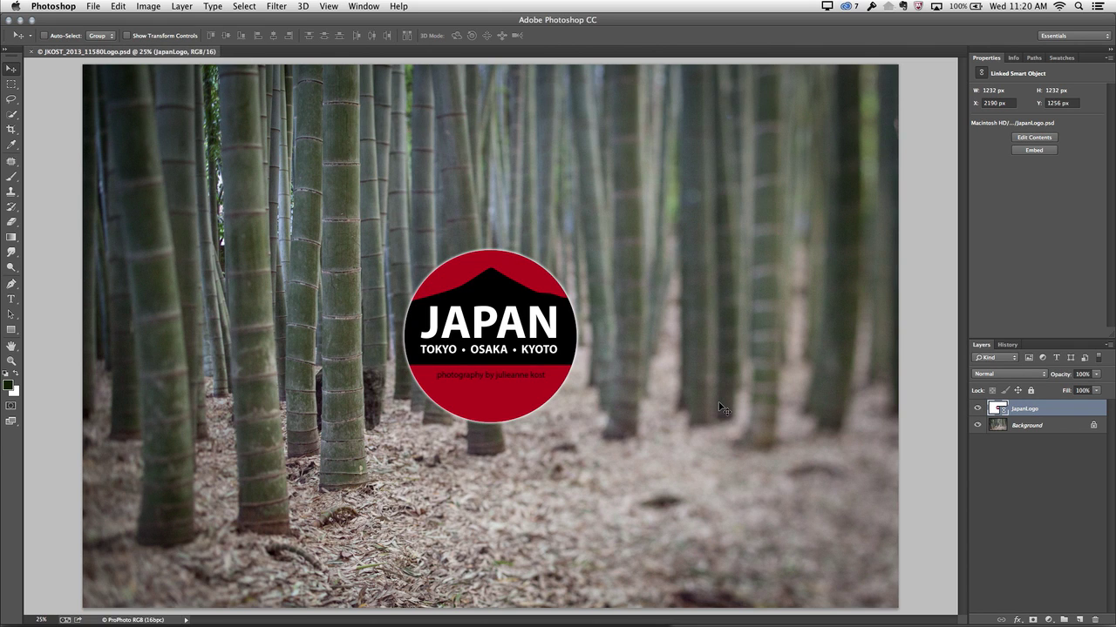
Step: Close the document and find JKOST_2013_11580Logo.psd in Bridge's Linked Smart Objects folder
key("super+w")
key("super+alt+o")
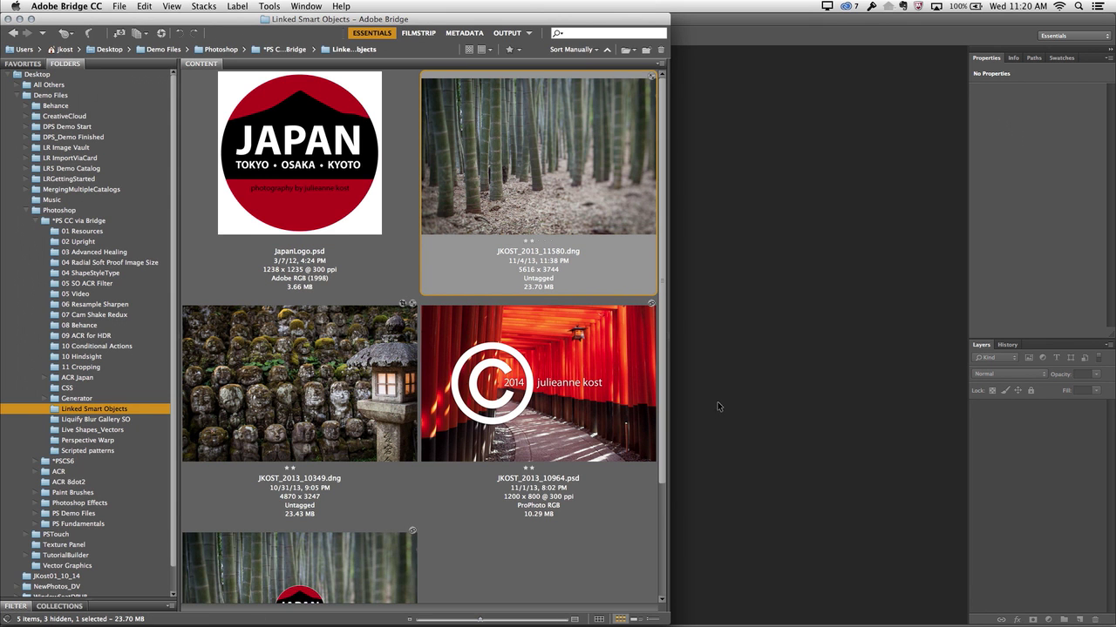
scroll(540, 517, "down", 3)
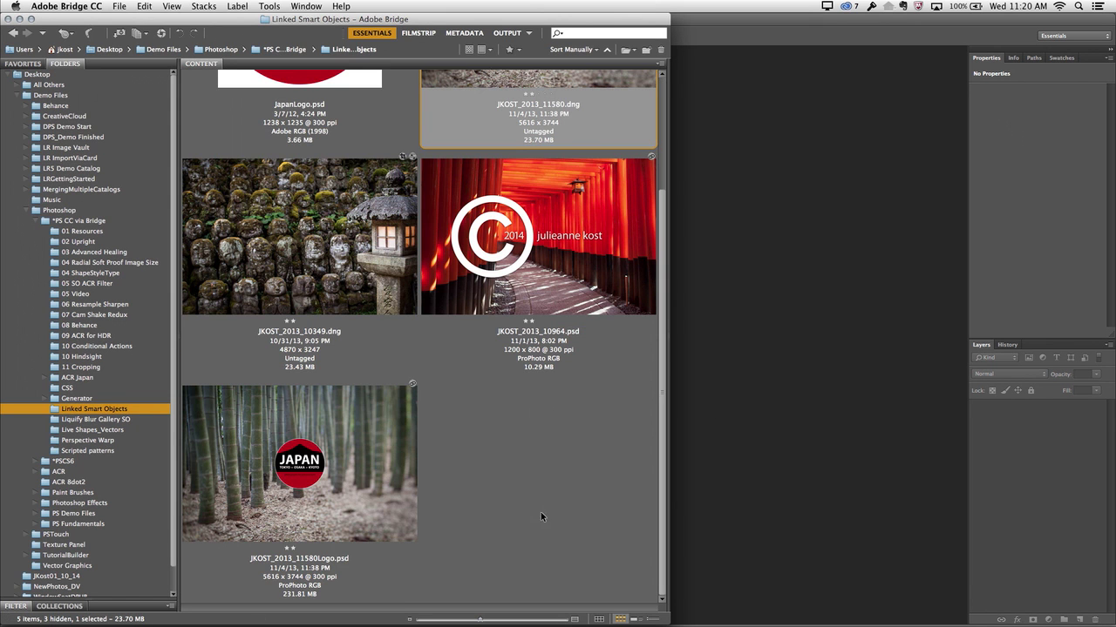
left_click(354, 480)
Step: Open the statue photo JKOST_2013_10349.dng in Photoshop from Bridge
left_click(371, 278)
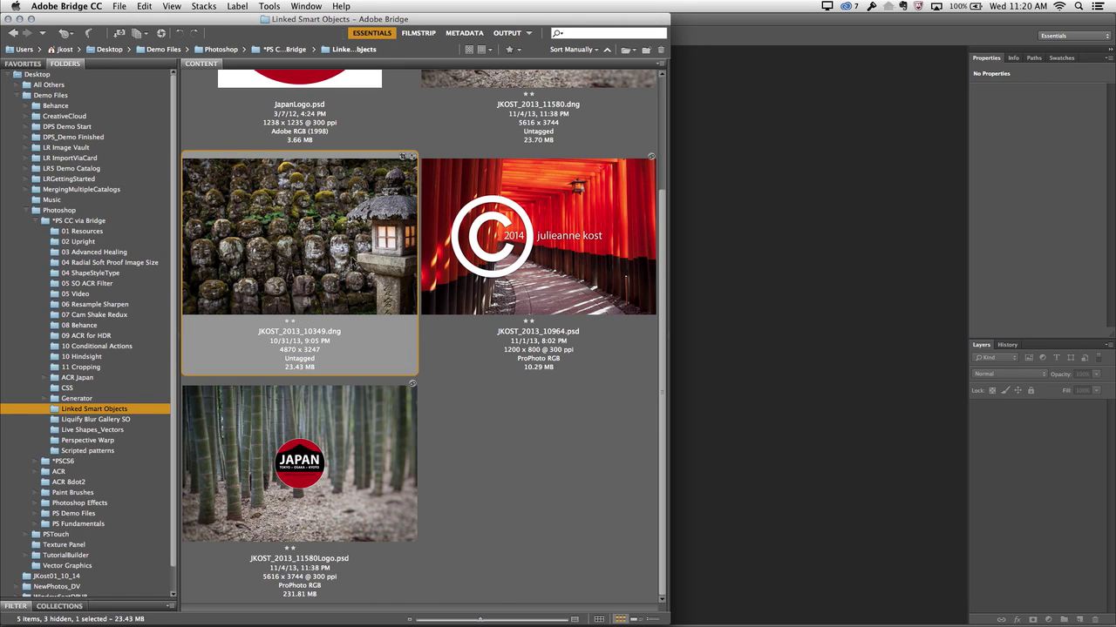
double_click(352, 261)
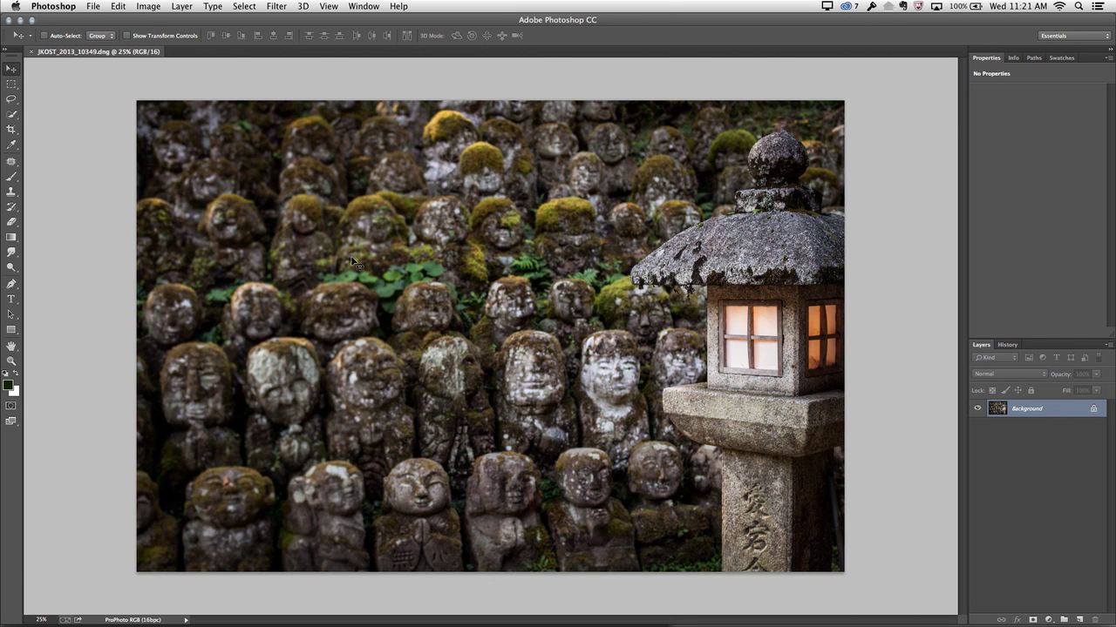
key("super+alt+o")
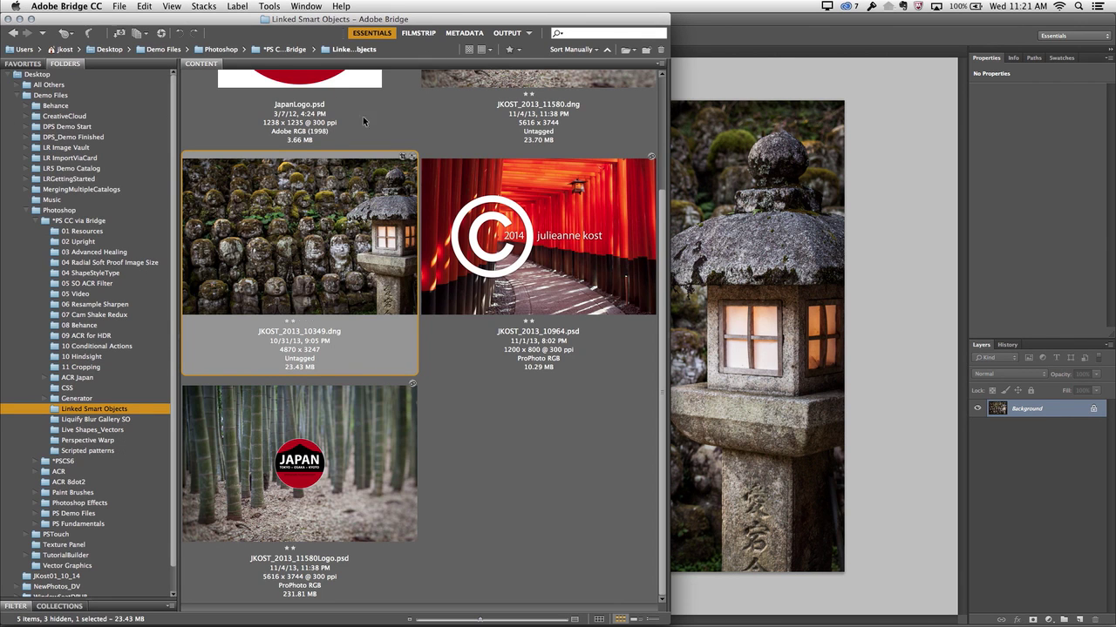
Step: Select JapanLogo.psd and try placing it via File > Place > In Photoshop and the right-click Place
scroll(357, 117, "up", 3)
left_click(329, 131)
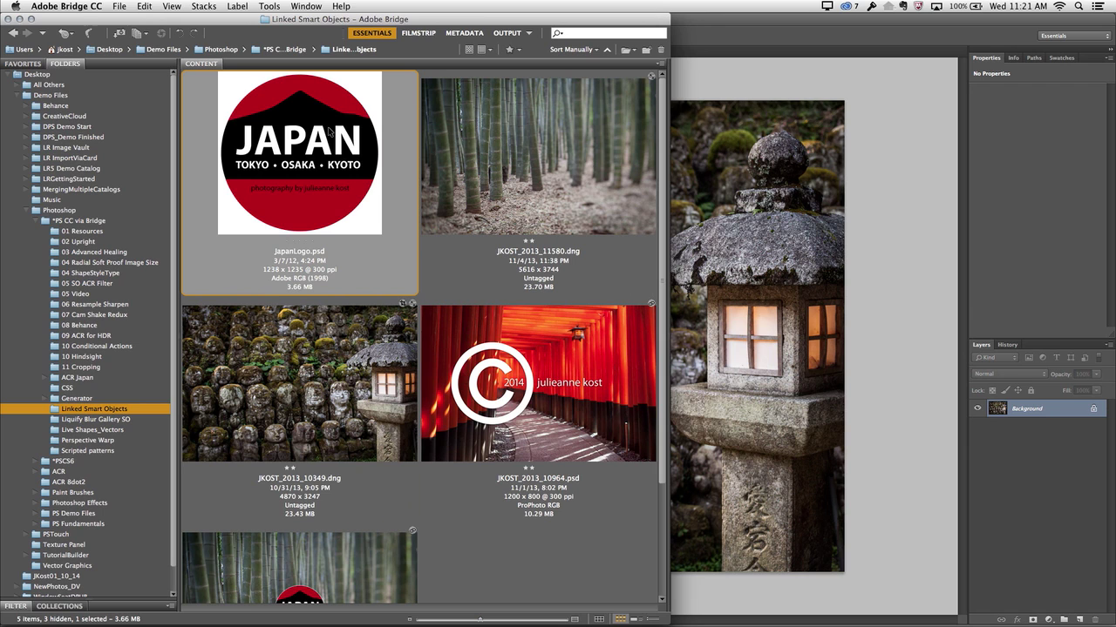
left_click(119, 7)
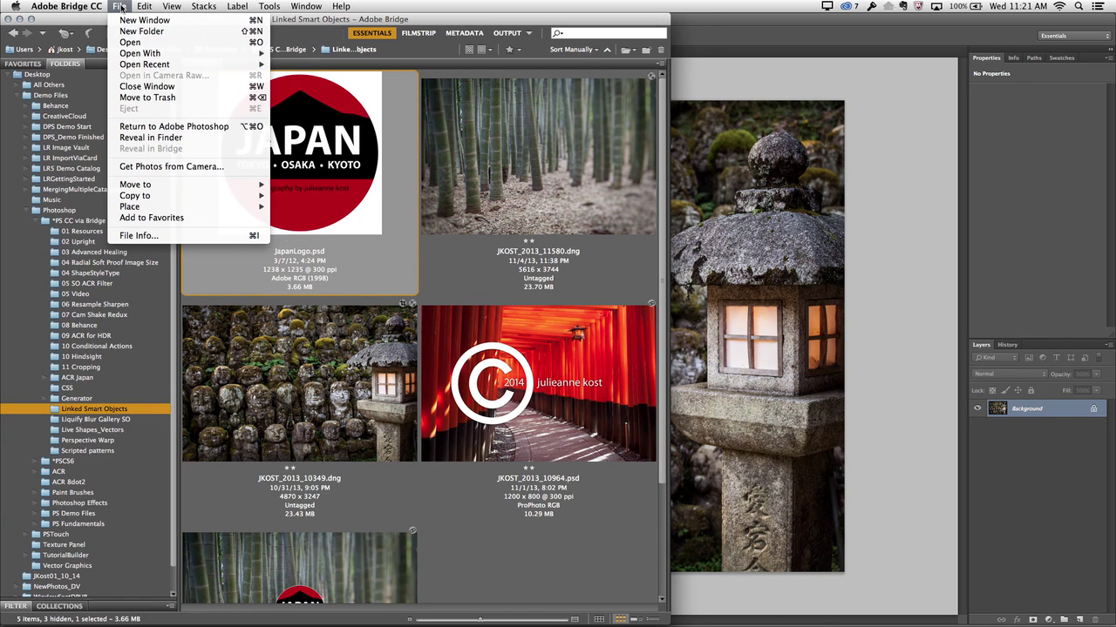
mouse_move(166, 211)
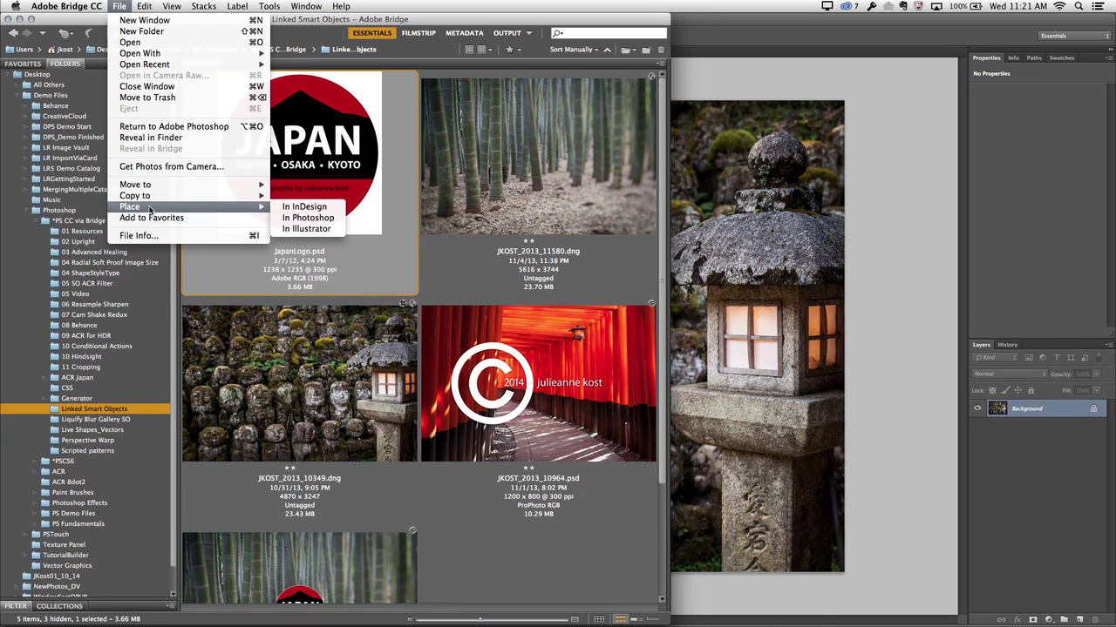
left_click(305, 219)
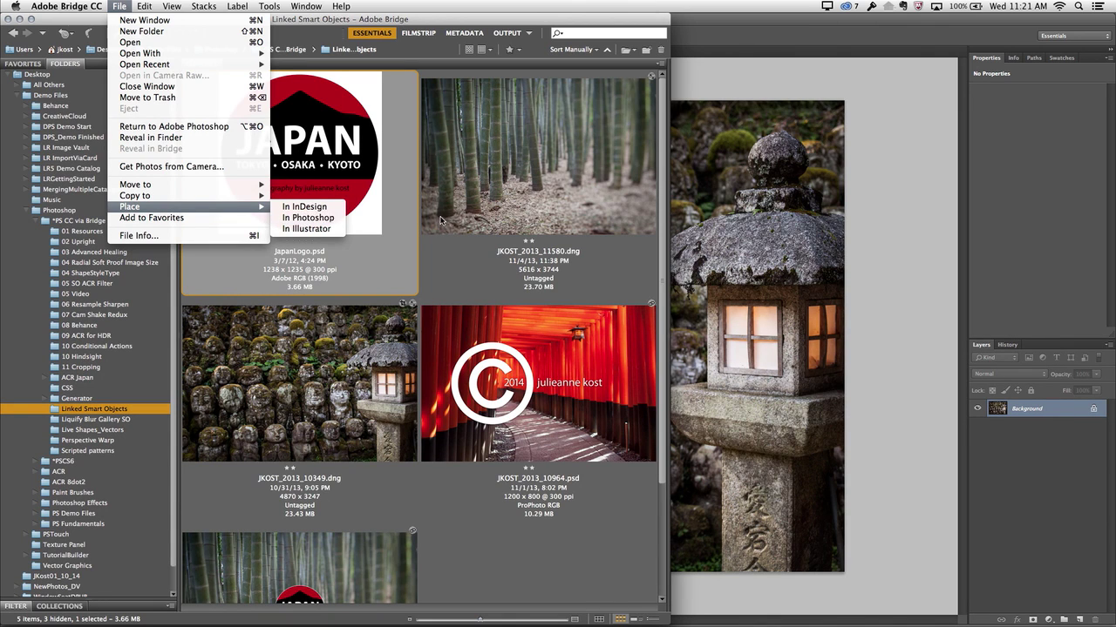
right_click(316, 181)
mouse_move(436, 301)
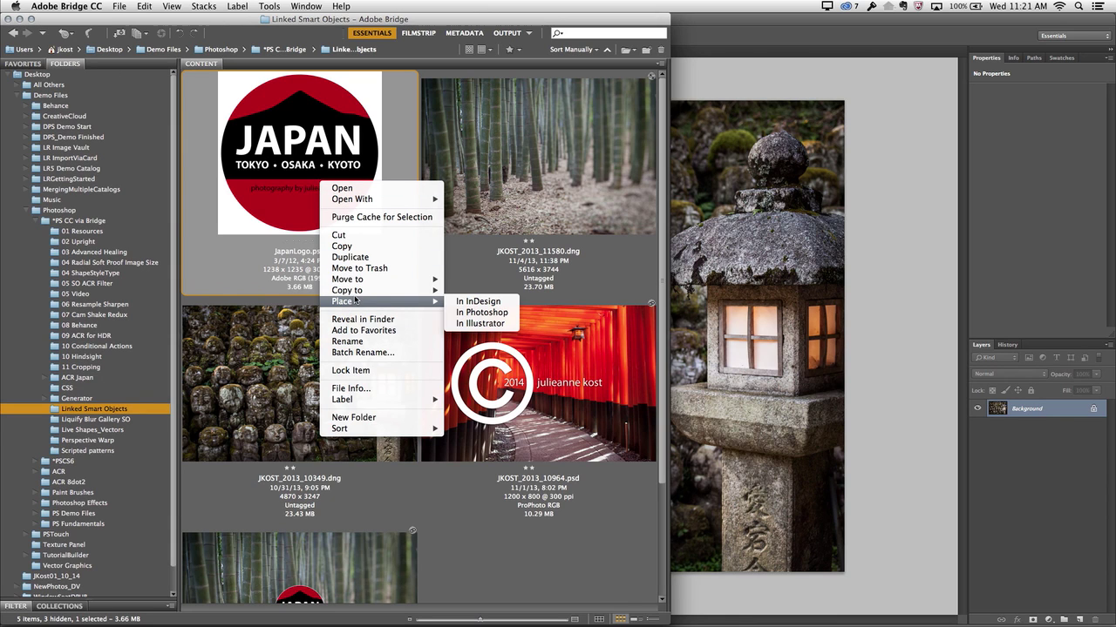
left_click(471, 314)
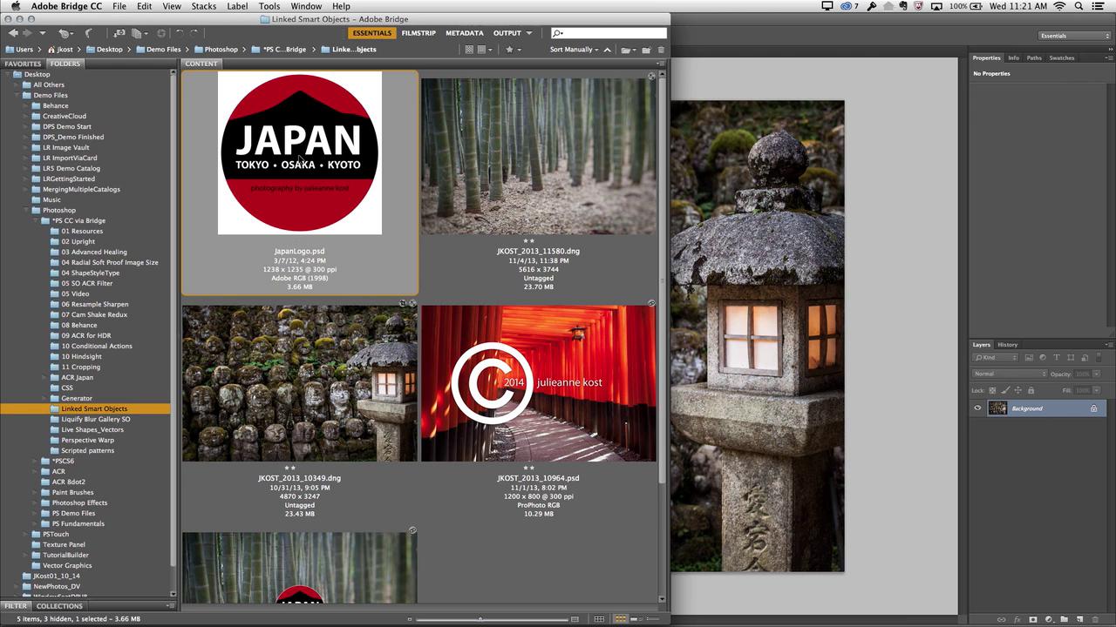
Step: Drop JapanLogo.psd from Bridge onto the statue photo as a 1232 × 1232 px linked layer
left_click_drag(294, 150, 758, 238)
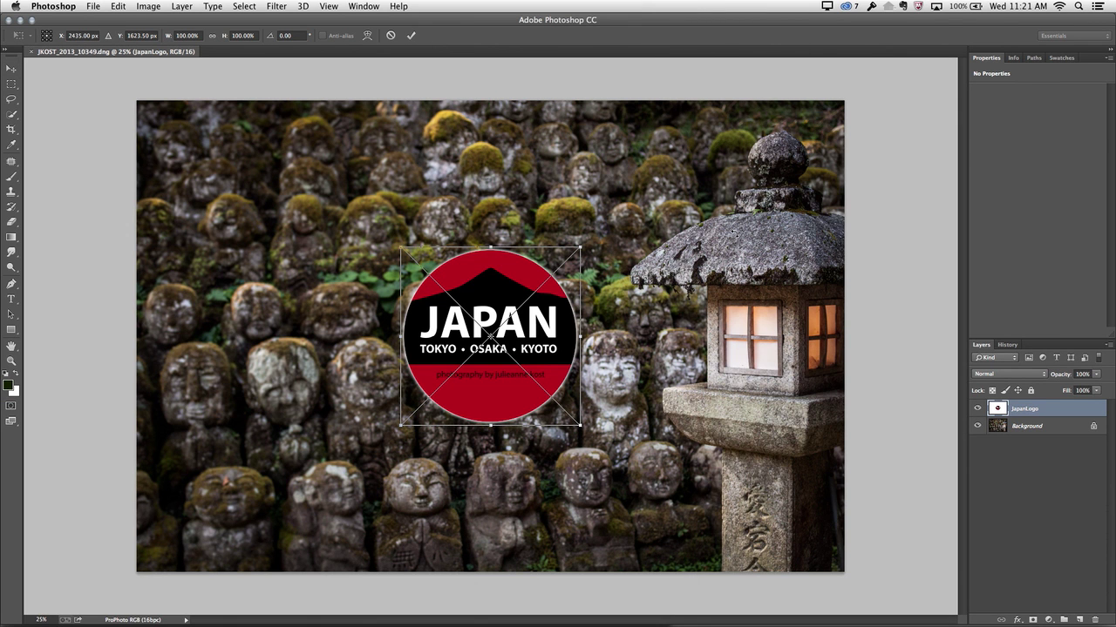
key("Return")
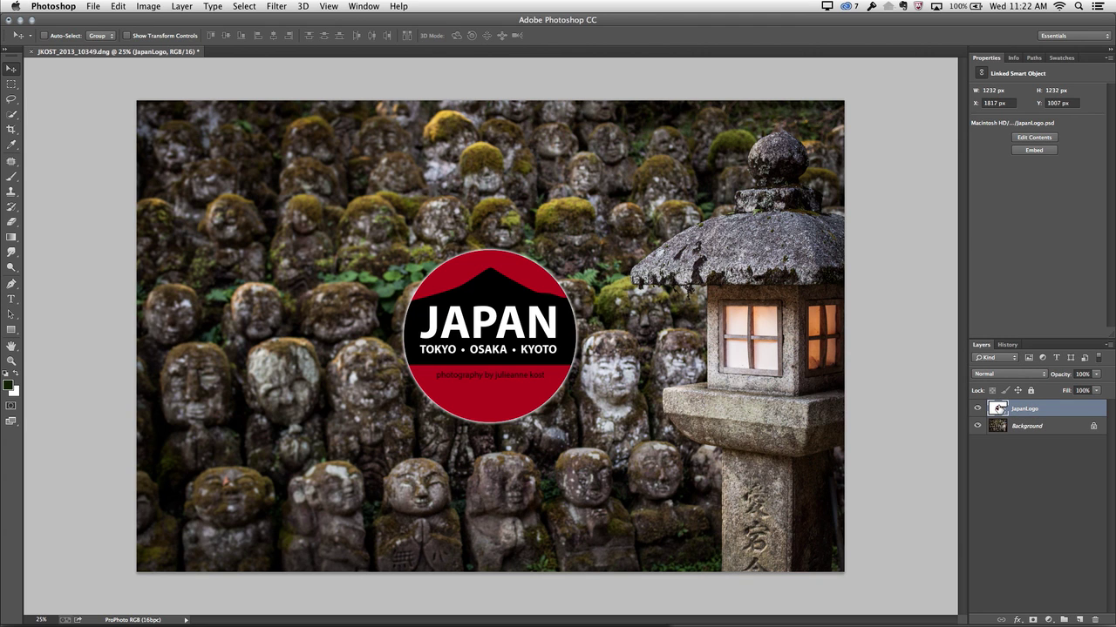
Step: Turn on Layer 3's white snow cap in the linked logo and save JapanLogo.psd
double_click(998, 409)
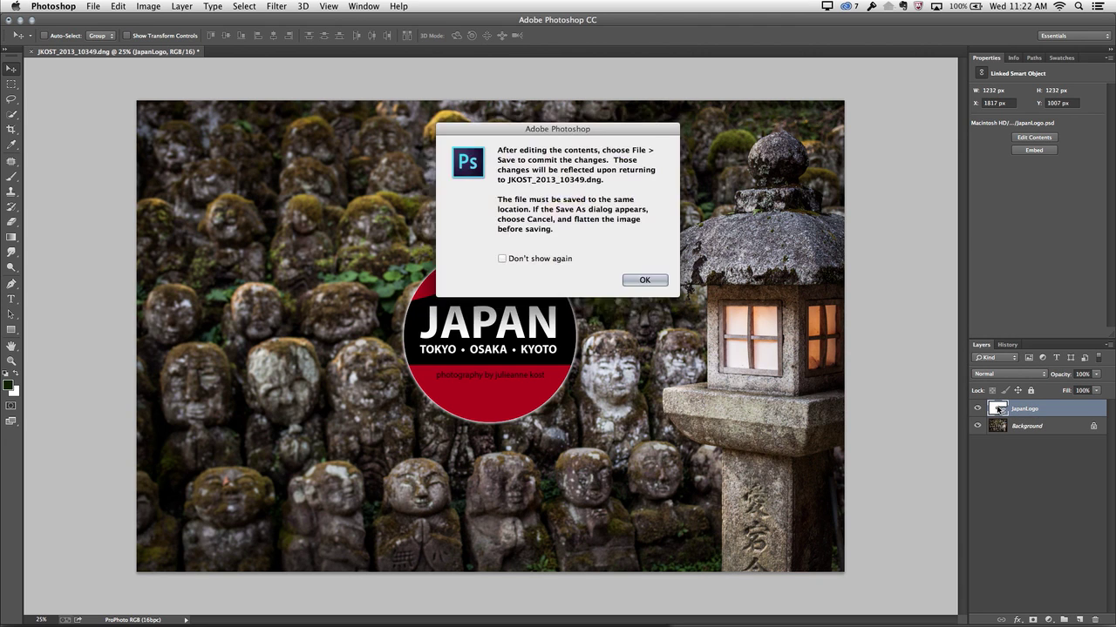
left_click(540, 261)
left_click(644, 280)
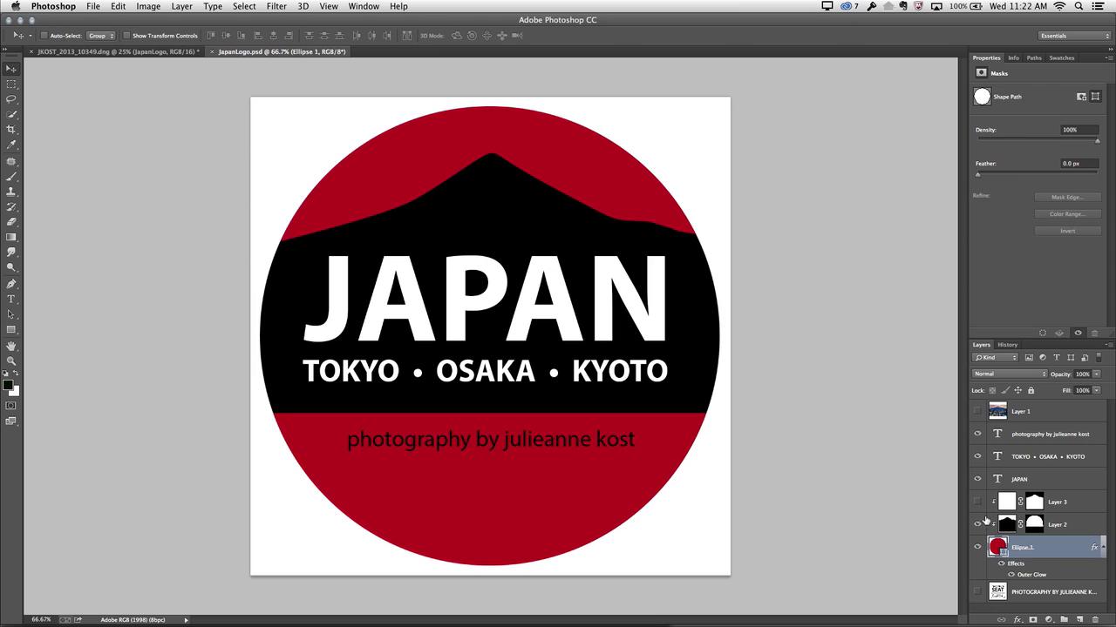
left_click(977, 503)
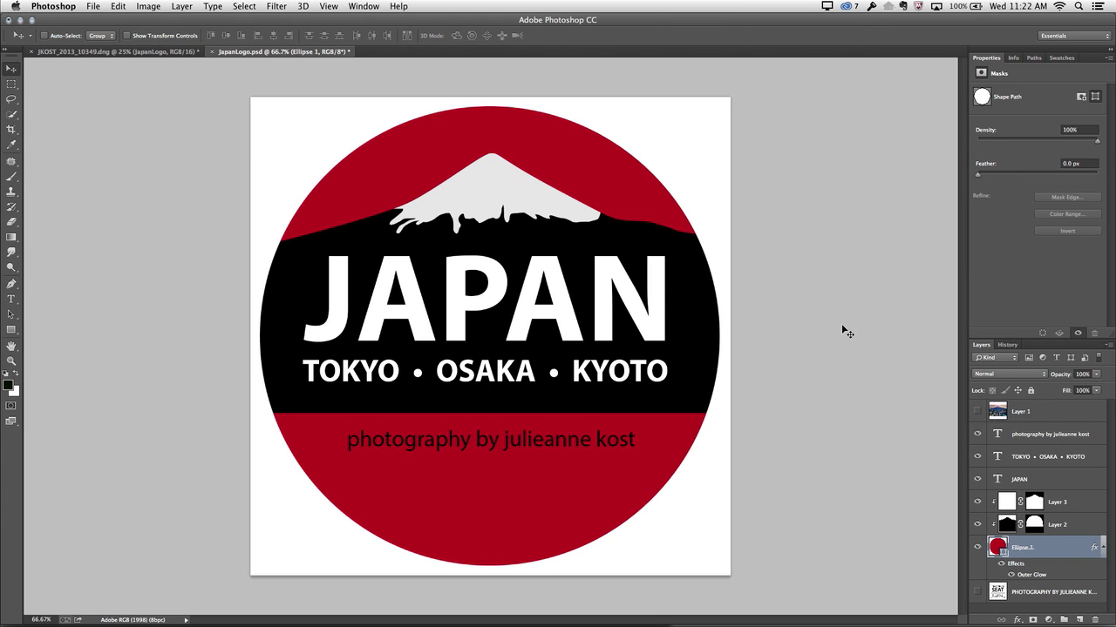
key("super+s")
key("super+w")
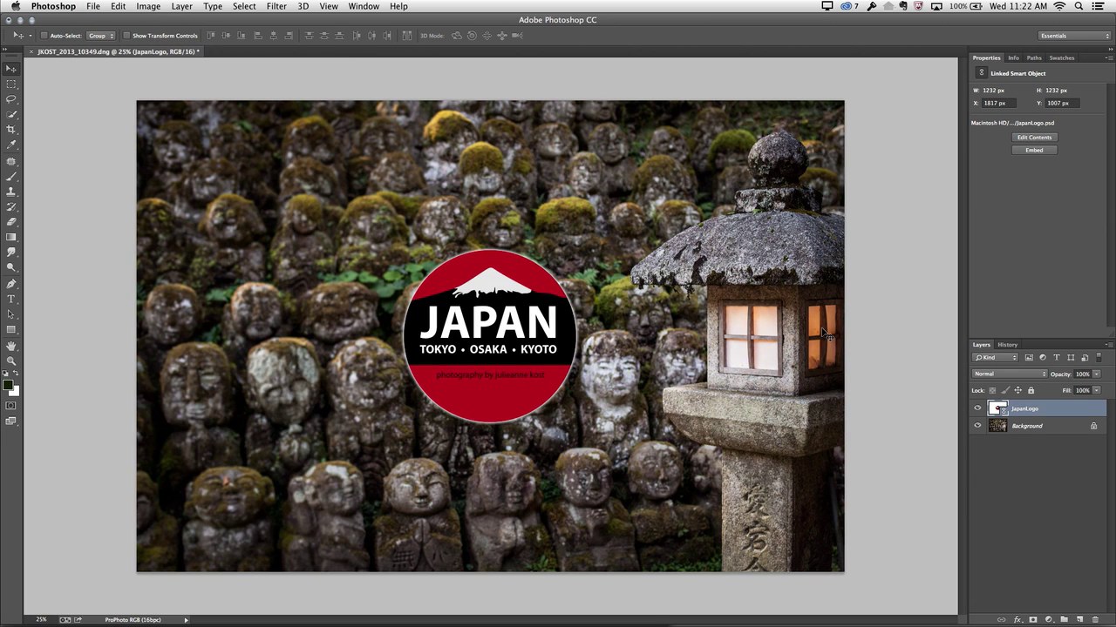
key("super+Tab")
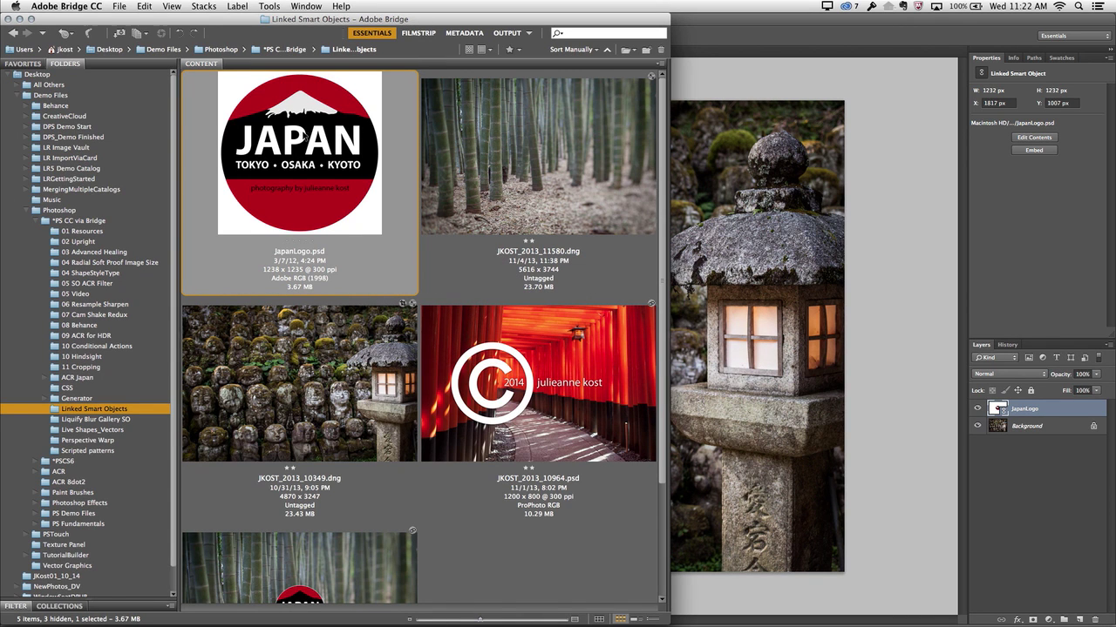
Step: Append 'Logo' to the statue photo's name and save it as JKOST_2013_10349Logo.psd
left_click(873, 234)
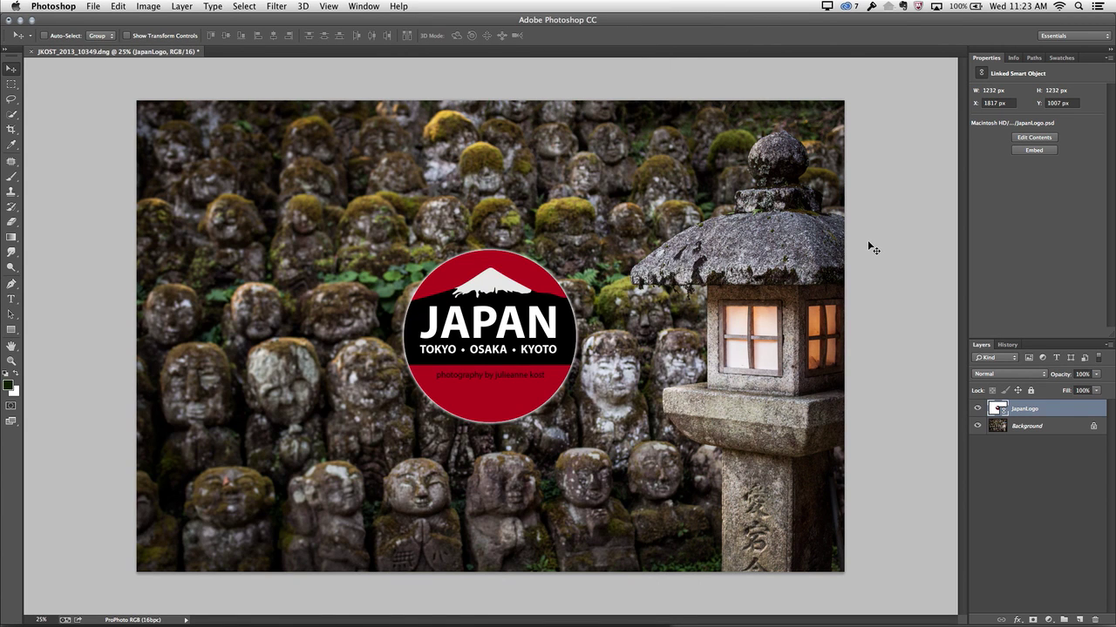
key("super+shift+s")
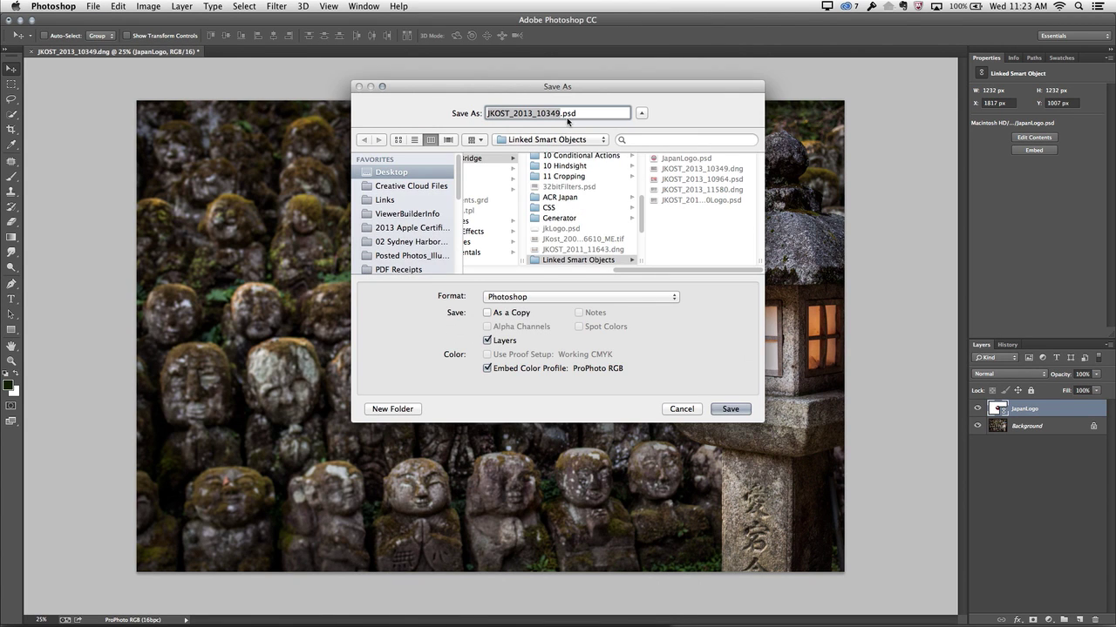
left_click(562, 115)
type("Logo")
left_click(731, 409)
key("super+Tab")
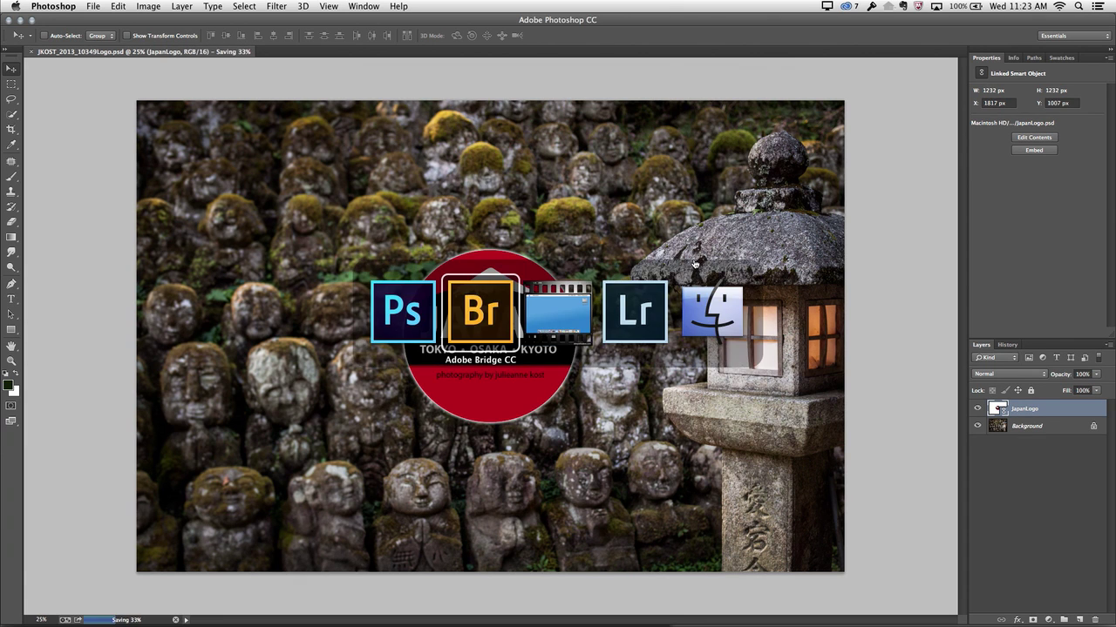
Step: Reopen the bamboo logo file JKOST_2013_11580Logo.psd from Bridge in Photoshop
scroll(375, 479, "down", 3)
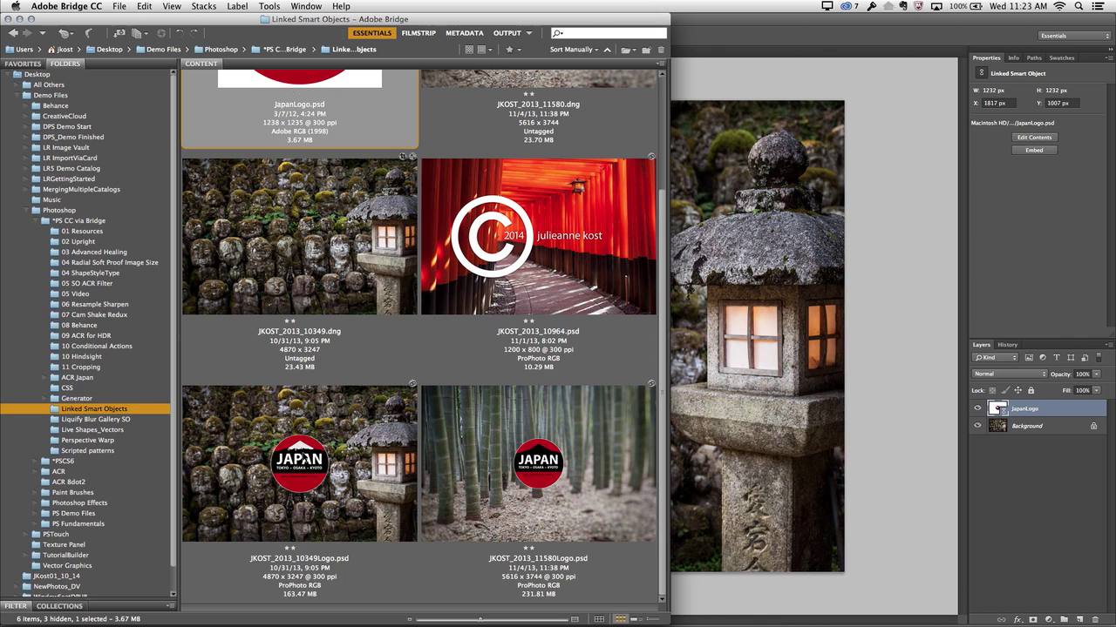
left_click(500, 470)
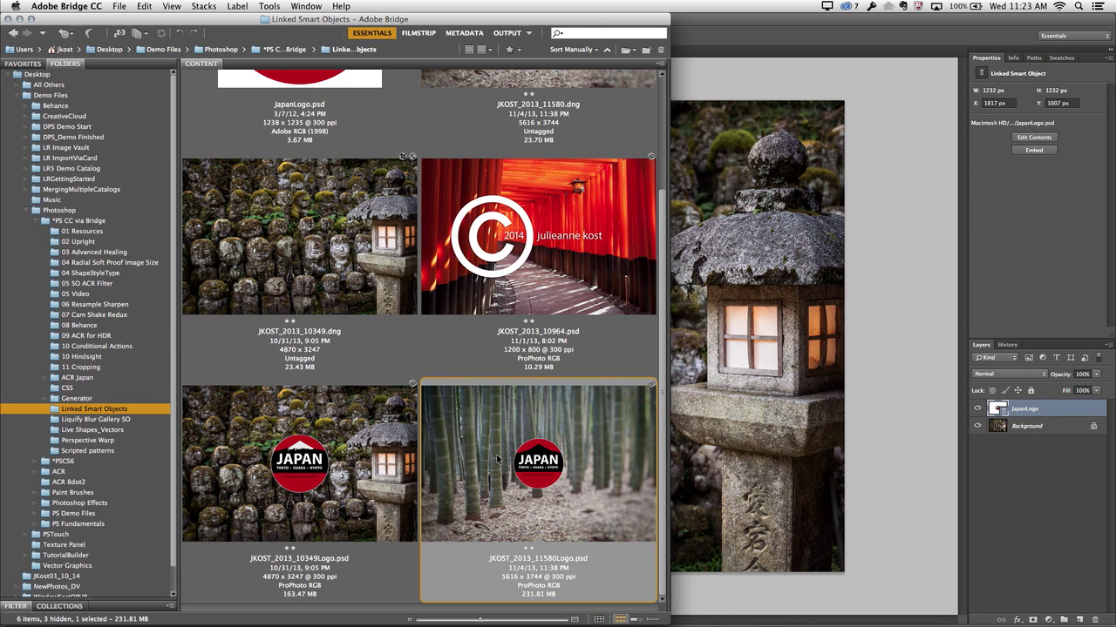
double_click(496, 454)
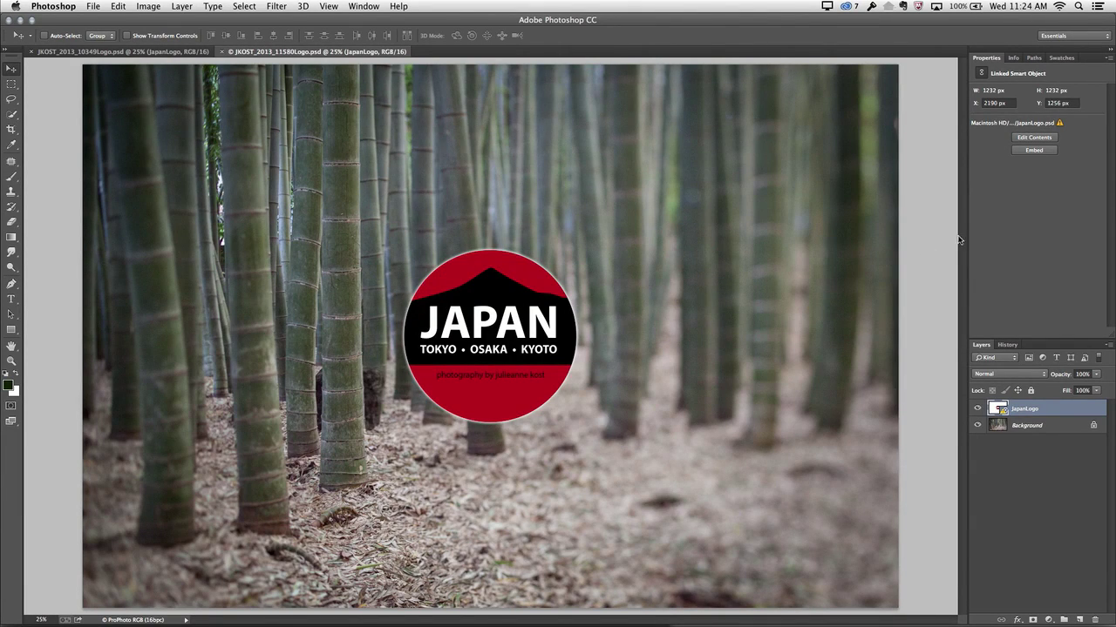
left_click(1060, 125)
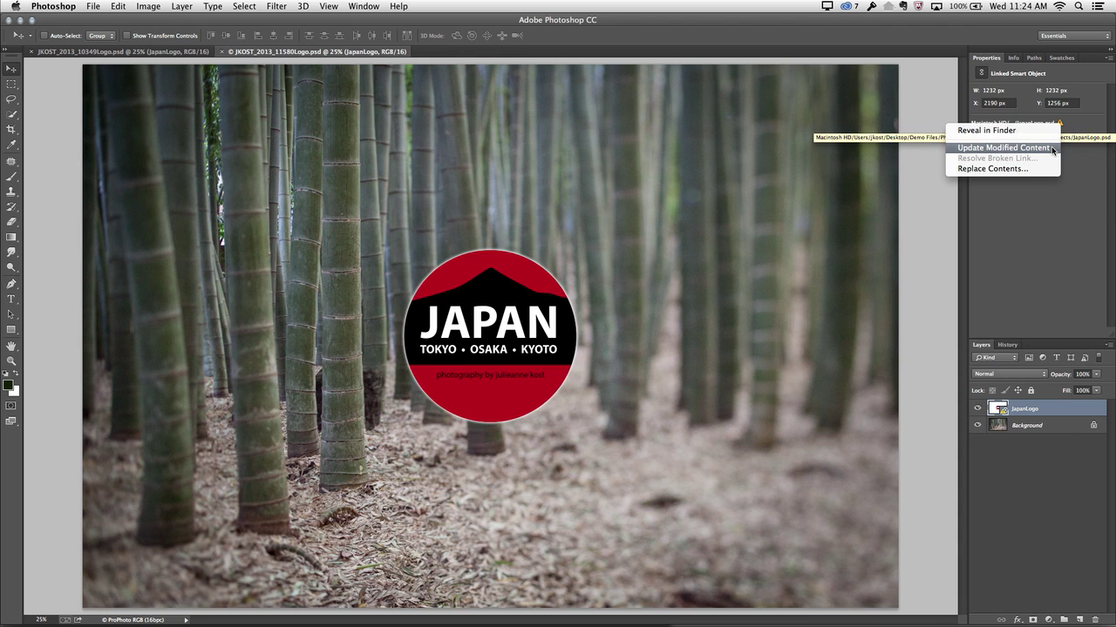
left_click(1051, 148)
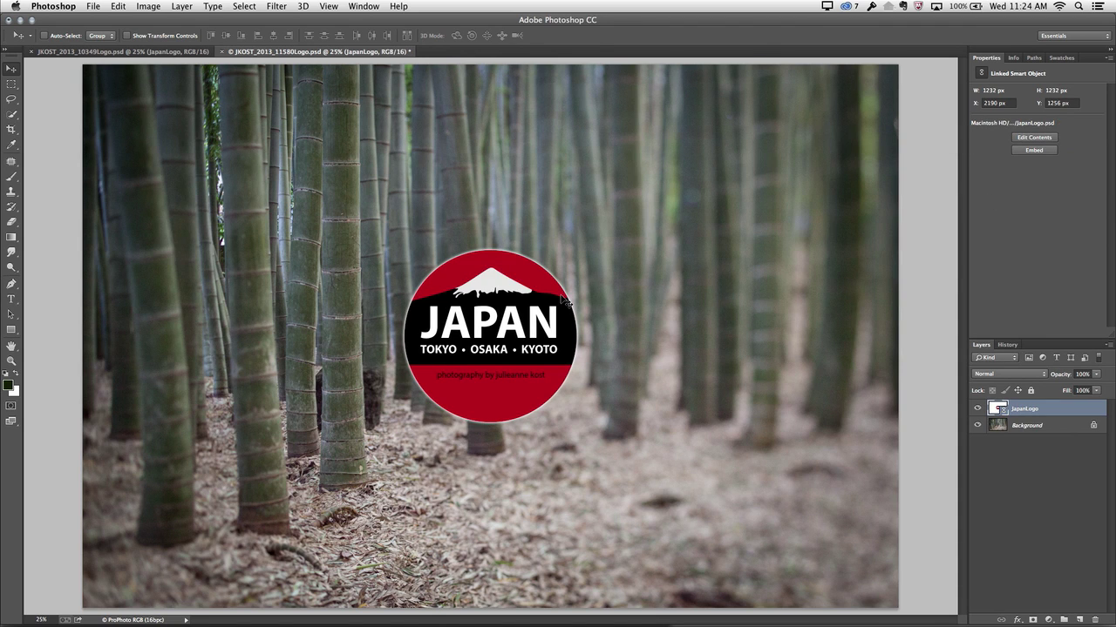
right_click(1056, 409)
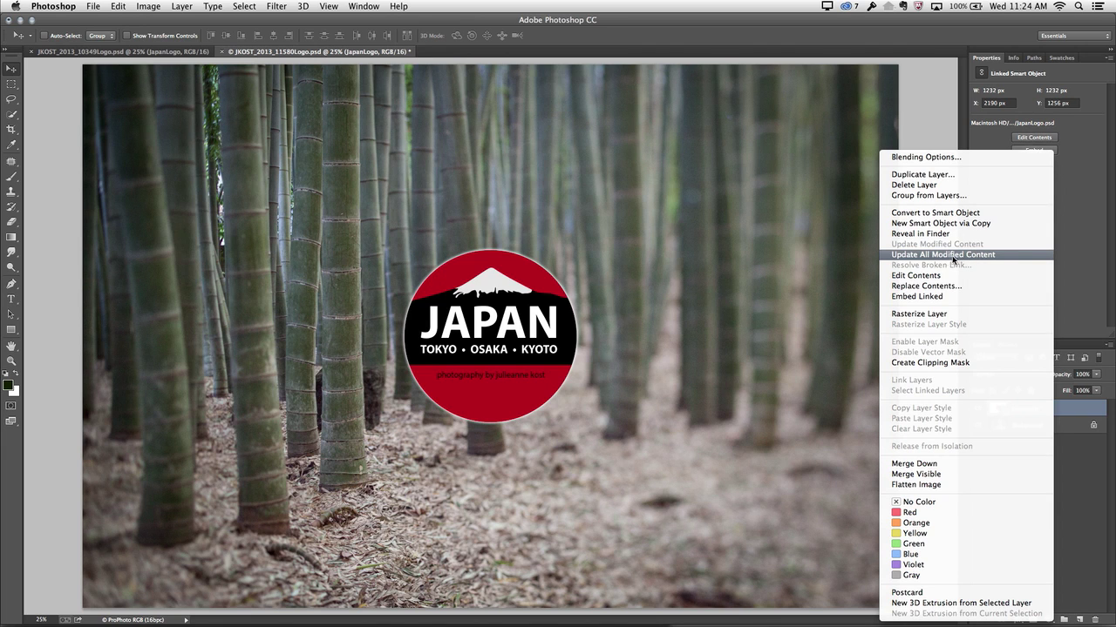
left_click(917, 150)
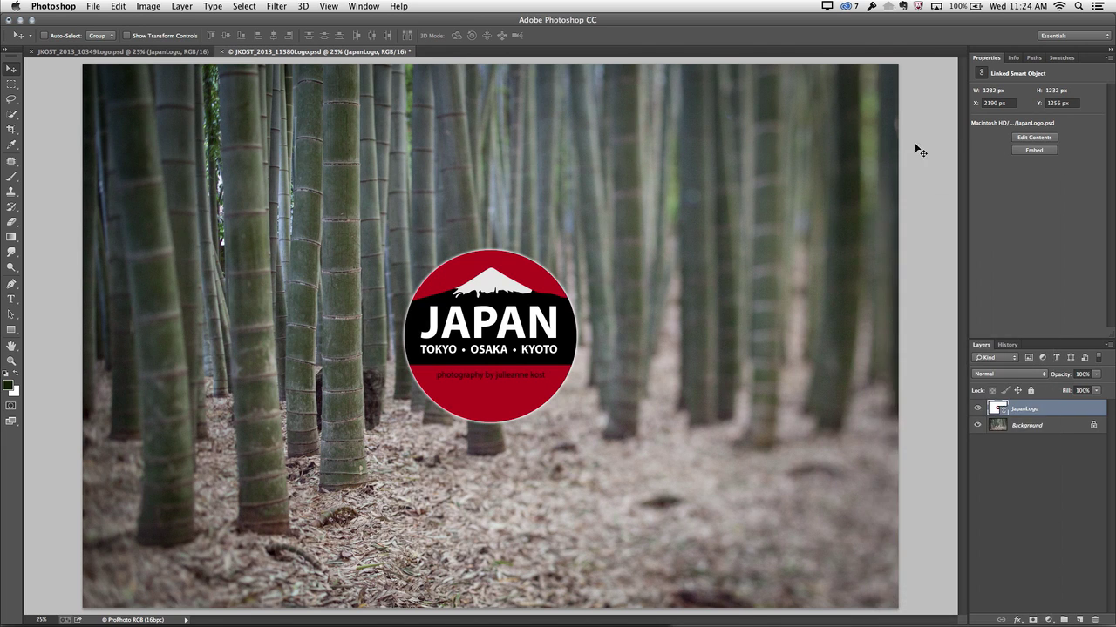
left_click(190, 8)
mouse_move(209, 195)
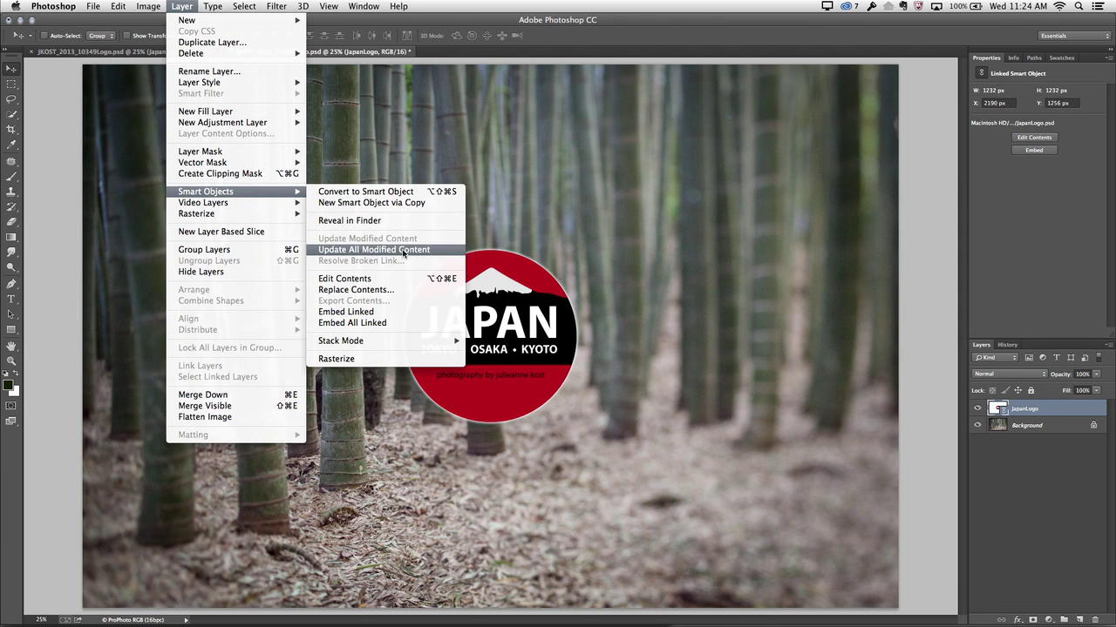
left_click(588, 226)
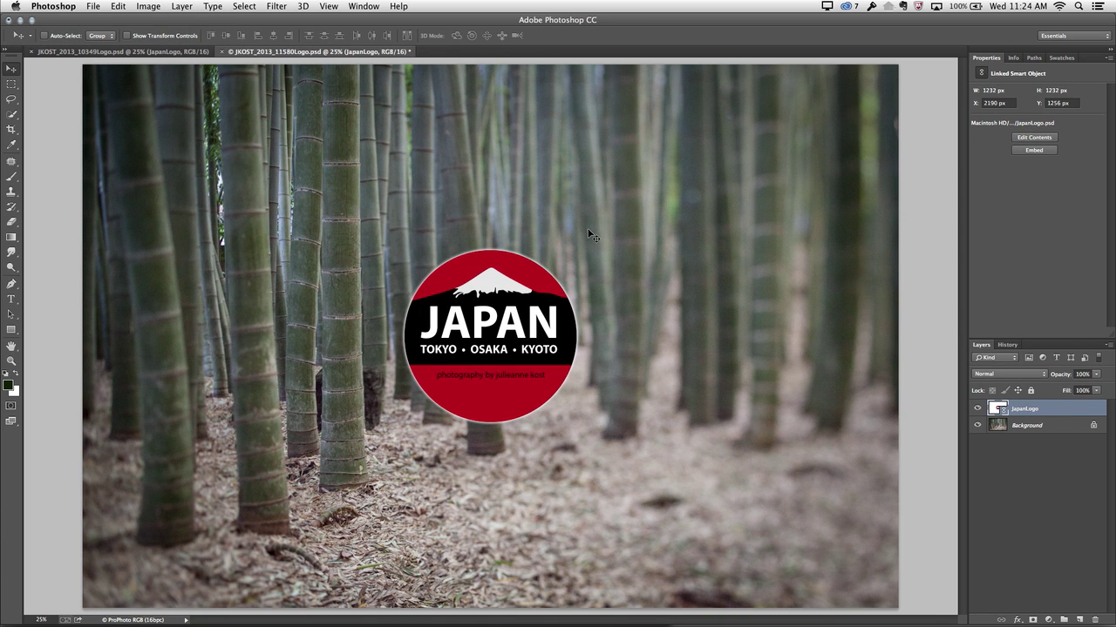
Step: Open the torii gate photo JKOST_2013_10964.psd from Bridge, leaving its missing logo link unresolved
key("super+Tab")
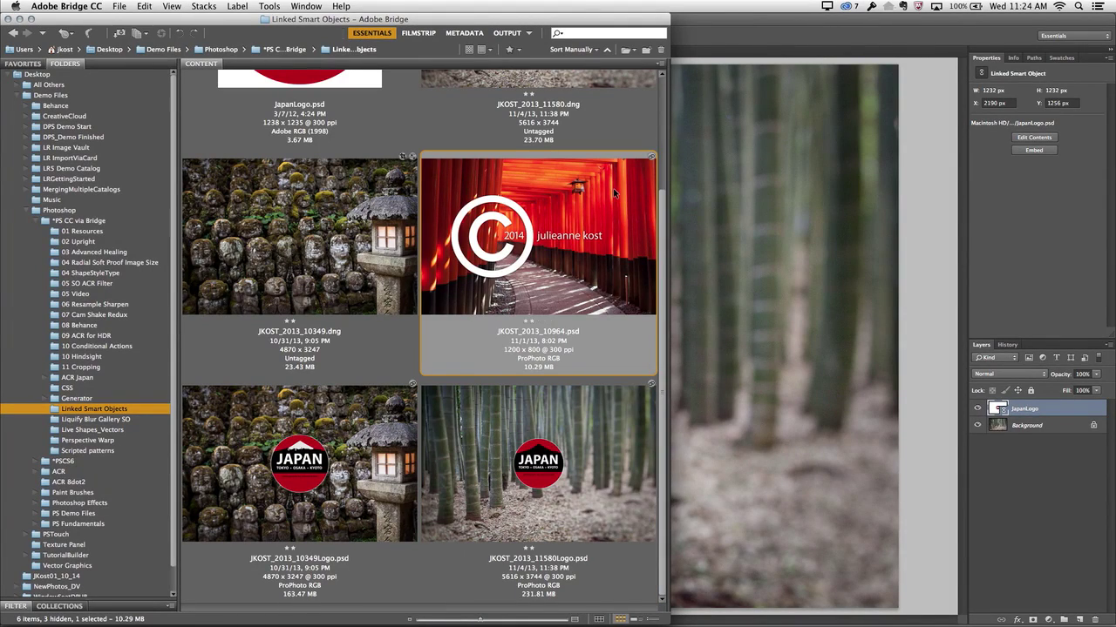
double_click(595, 226)
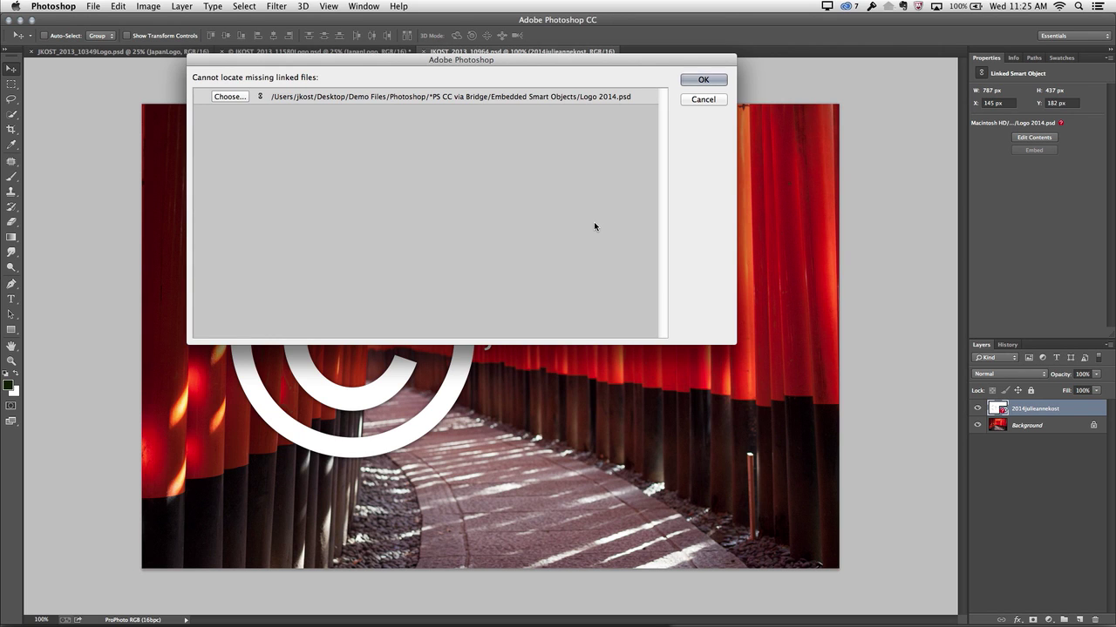
left_click(231, 96)
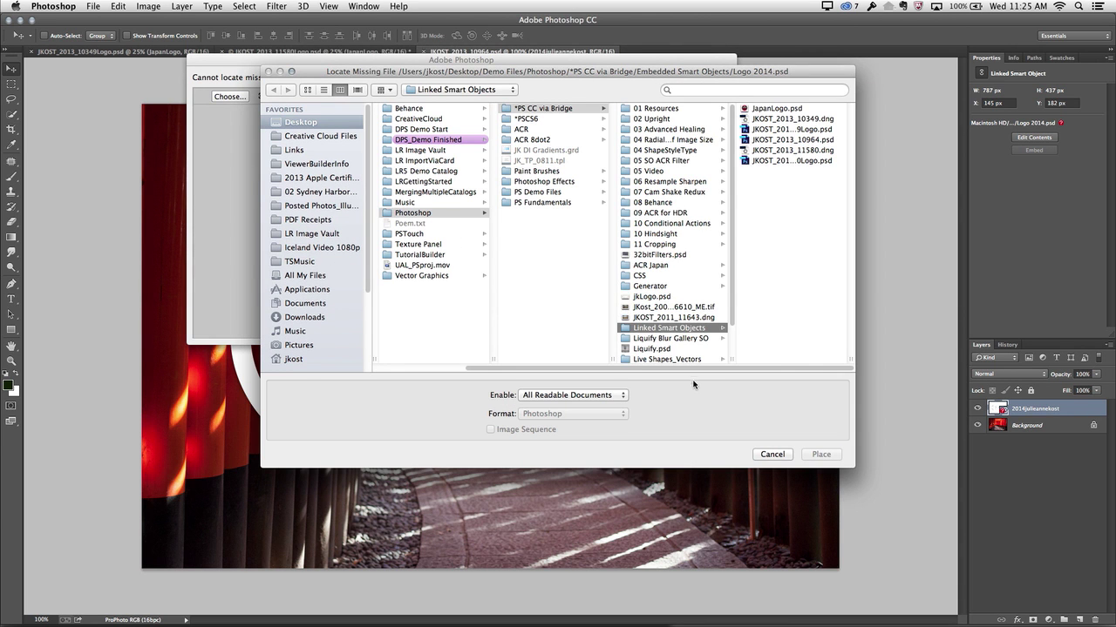
left_click(772, 454)
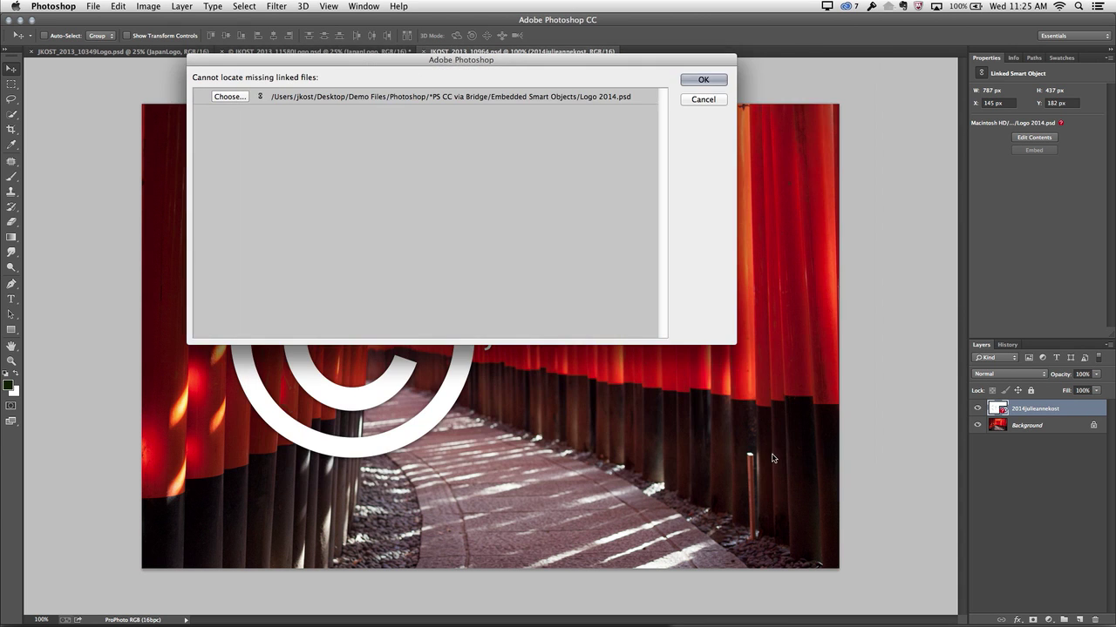
left_click(702, 80)
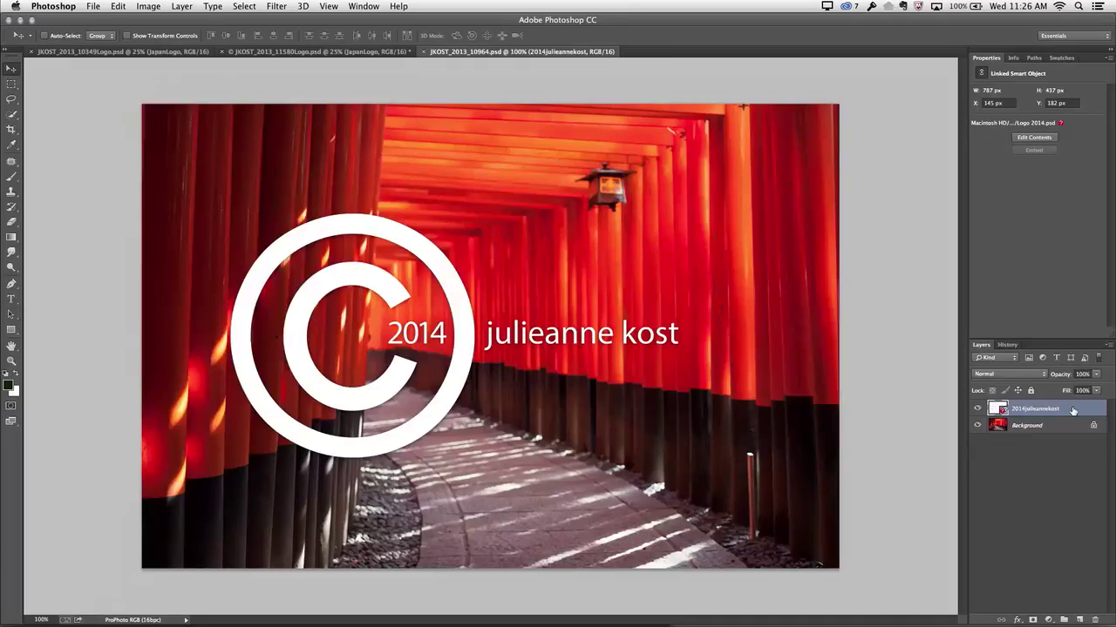
Step: Resolve the torii photo's broken copyright logo link by relinking it to jkLogo.psd
right_click(1072, 411)
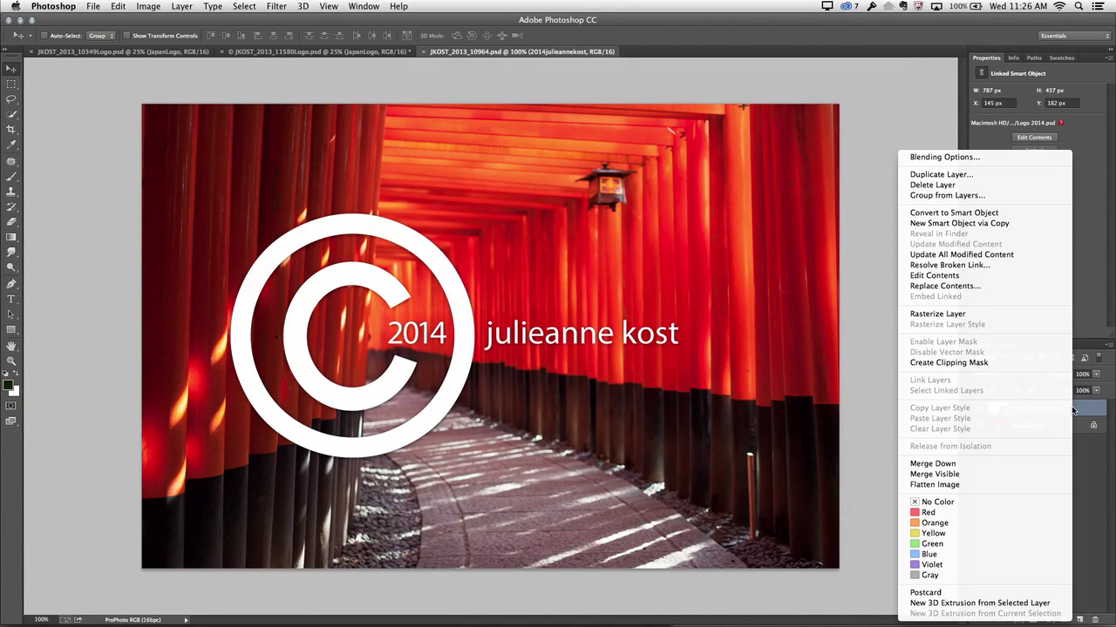
left_click(994, 266)
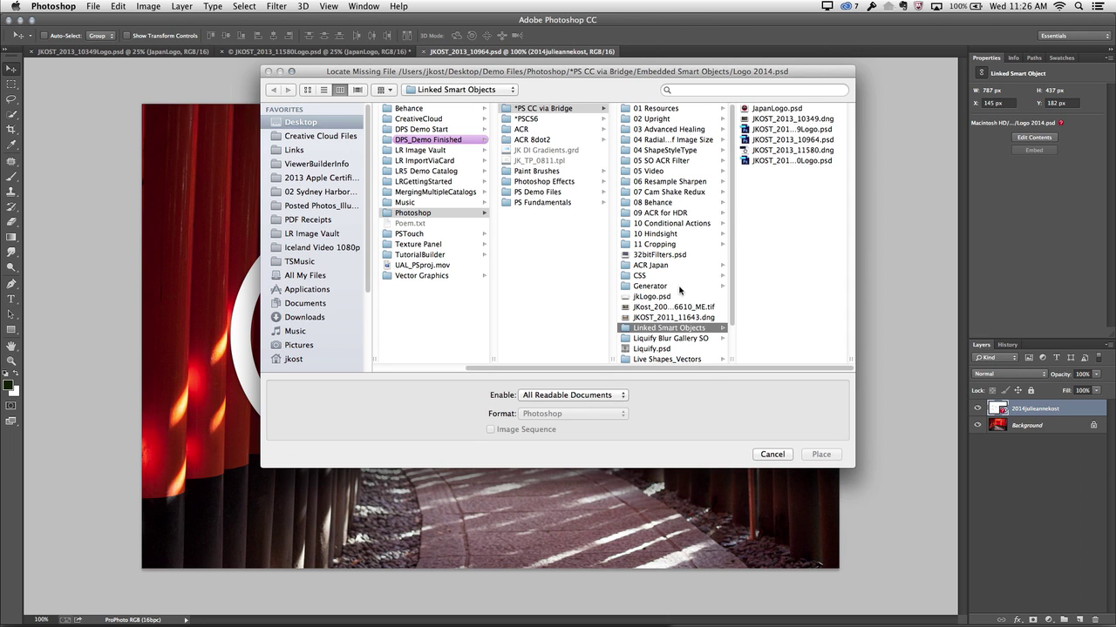
left_click(657, 298)
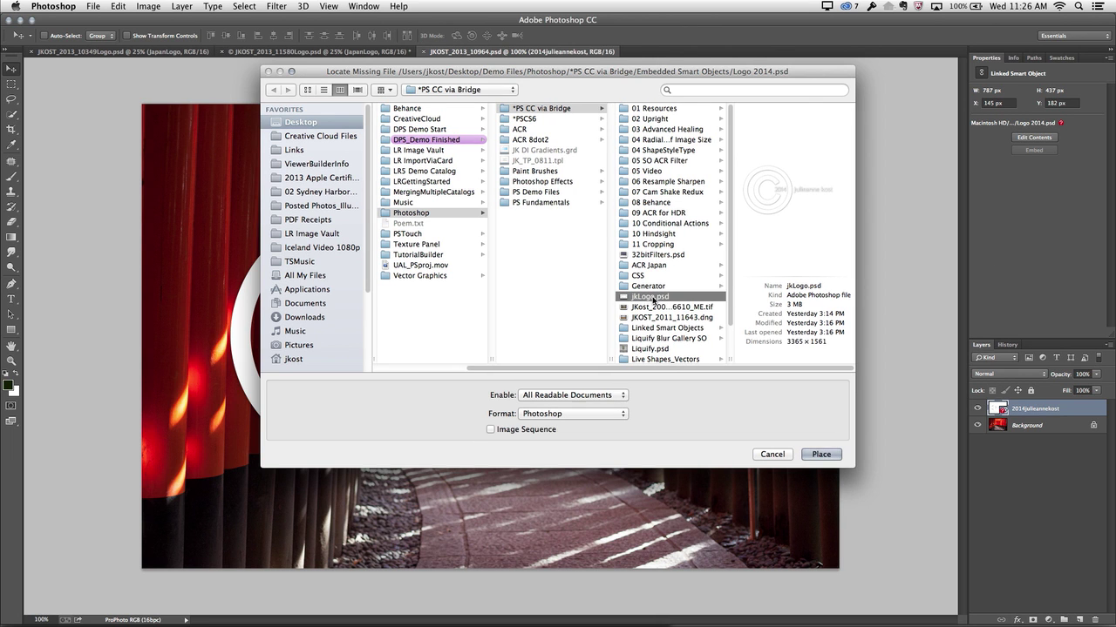
left_click(822, 454)
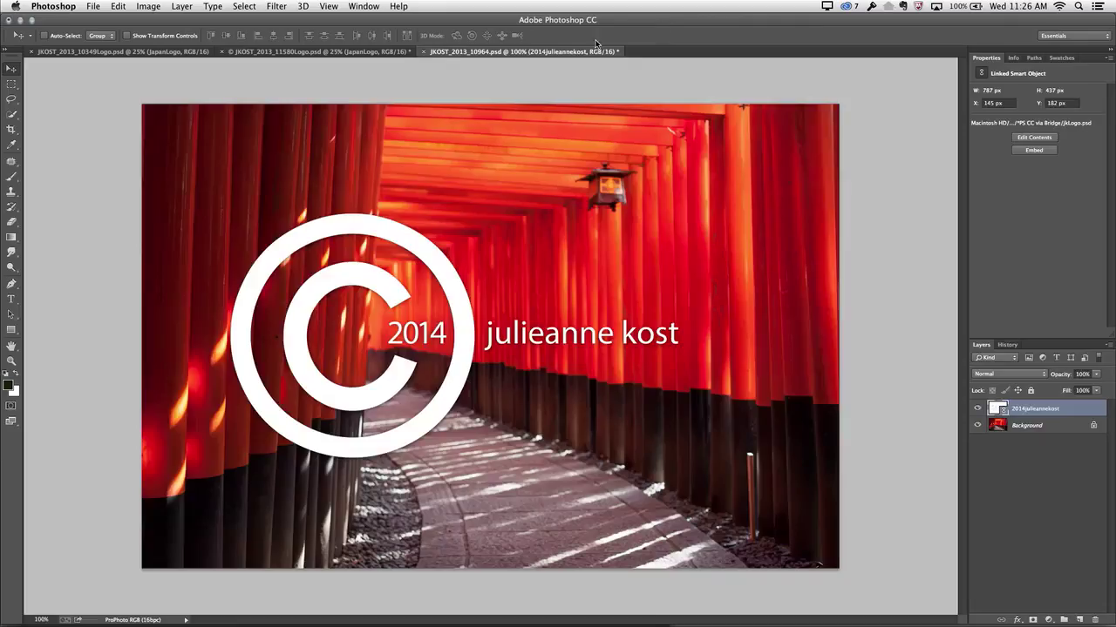
left_click(353, 52)
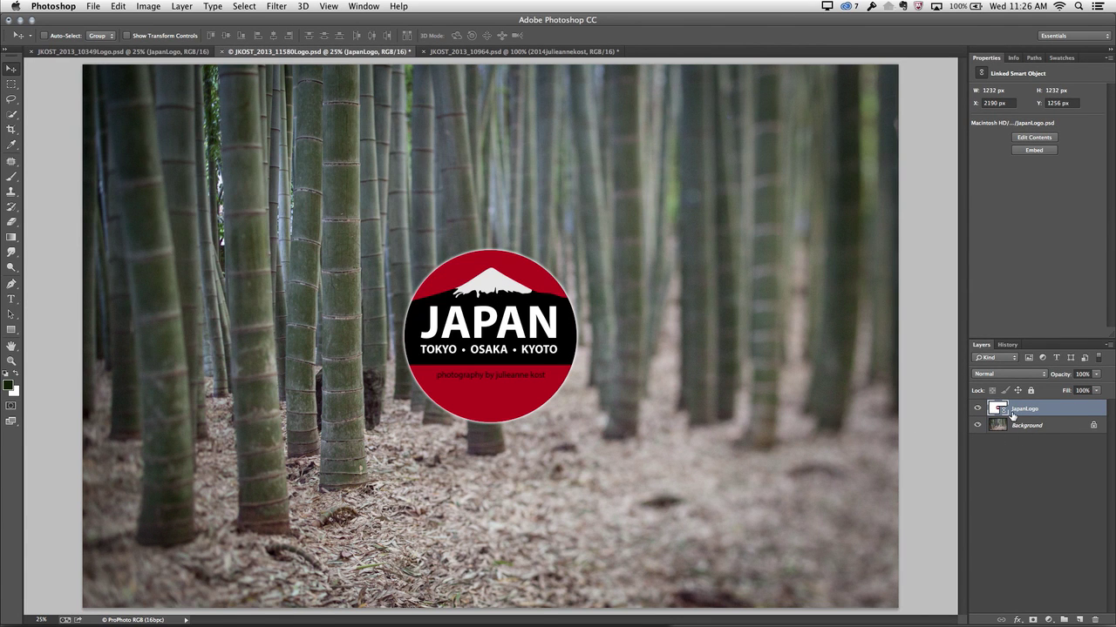
Step: Duplicate the JapanLogo layer and move the copy to the right of the original
left_click(1049, 152)
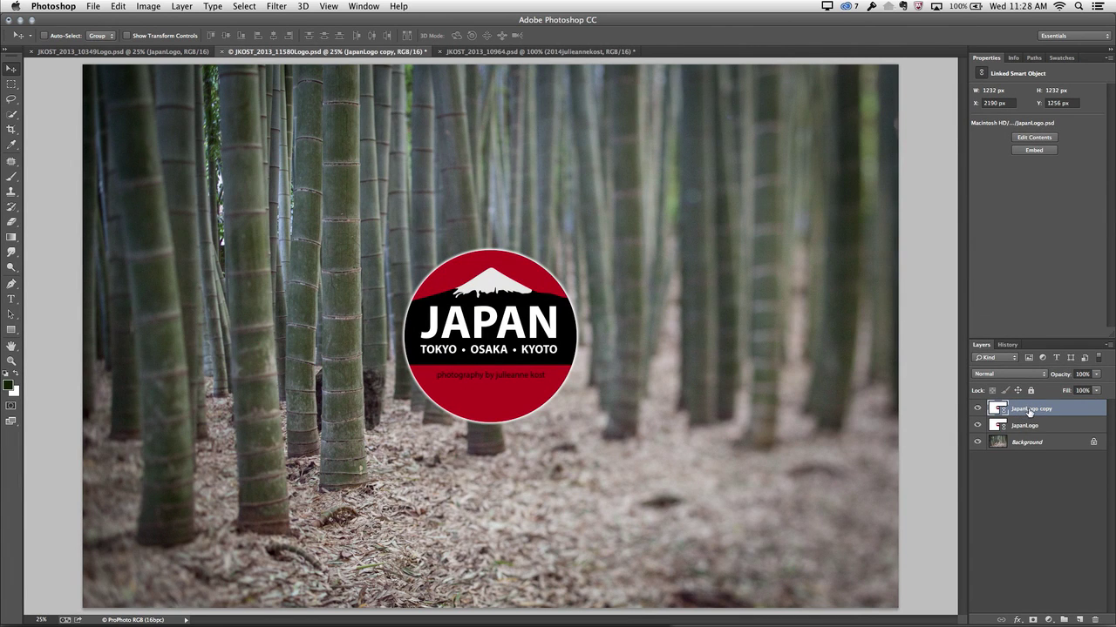
left_click_drag(561, 360, 759, 360)
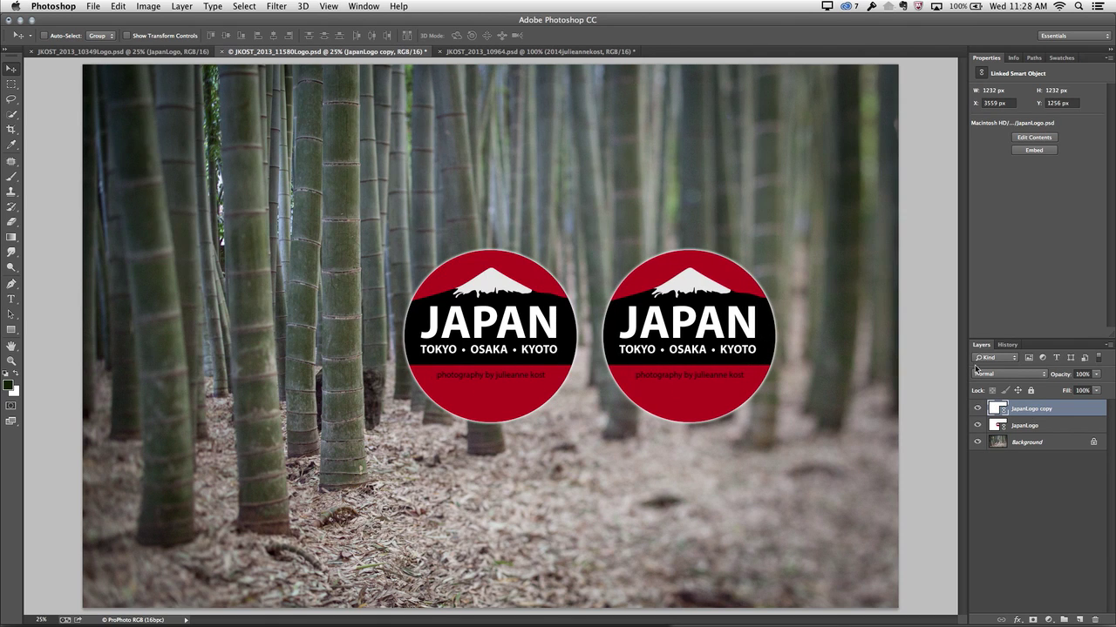
Step: In JapanLogo.psd, hide Layer 3 and Layer 2 (snow cap and mountain), then save and close it
left_click(1033, 138)
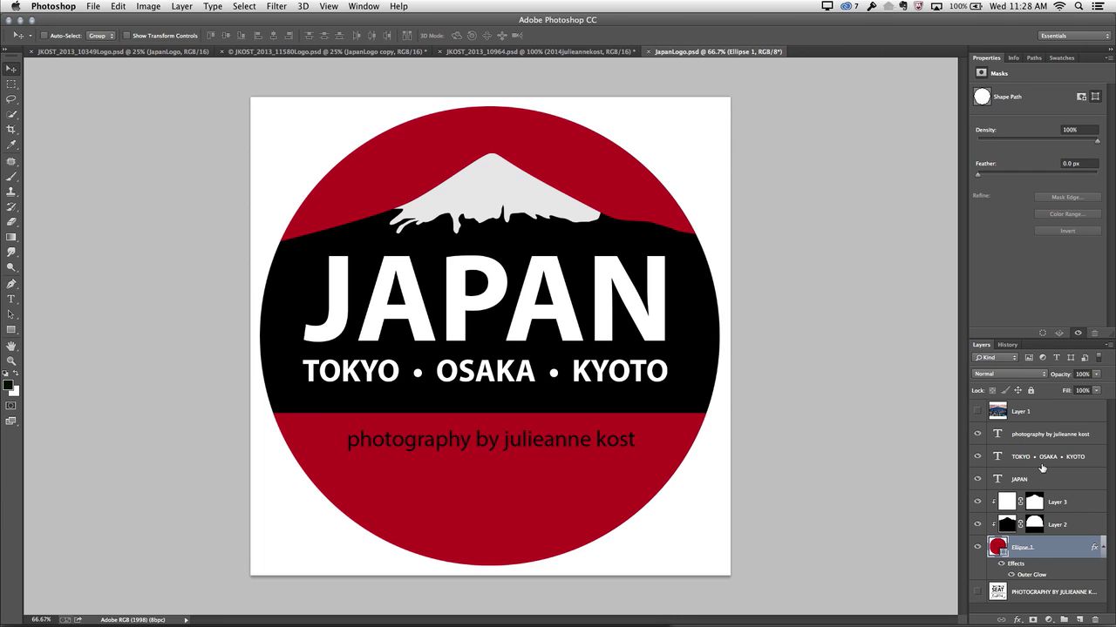
left_click(977, 502)
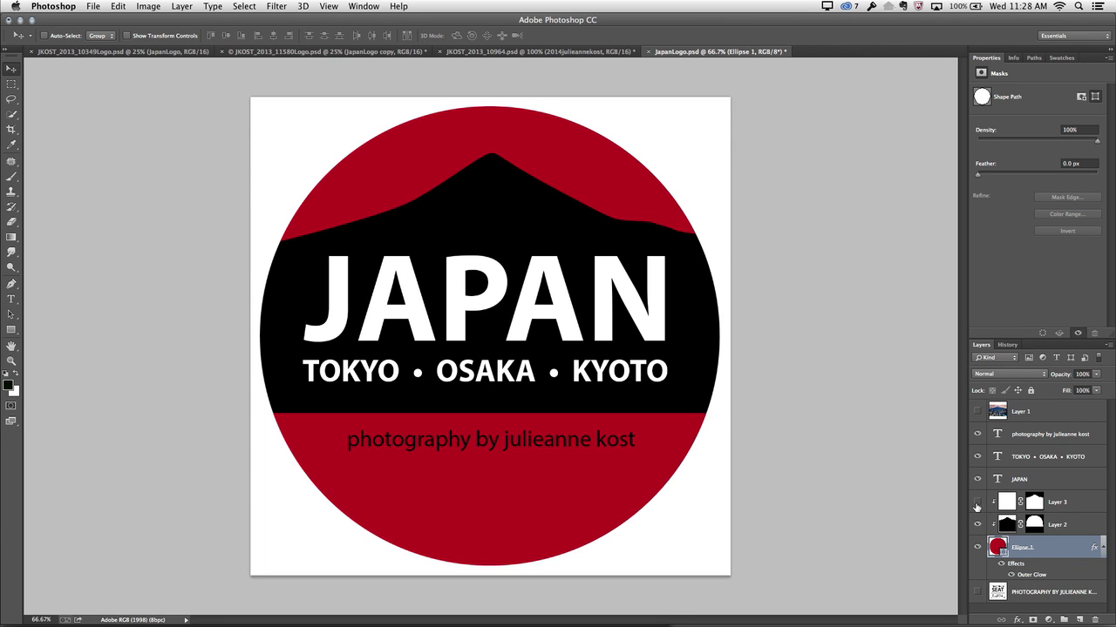
left_click(977, 524)
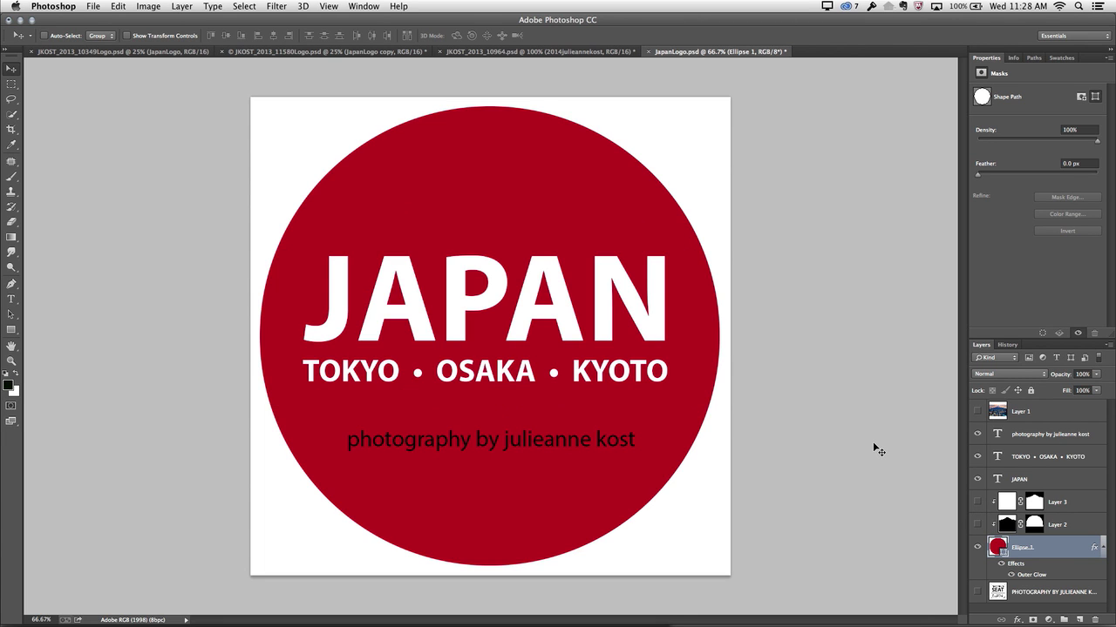
key("super+s")
key("super+w")
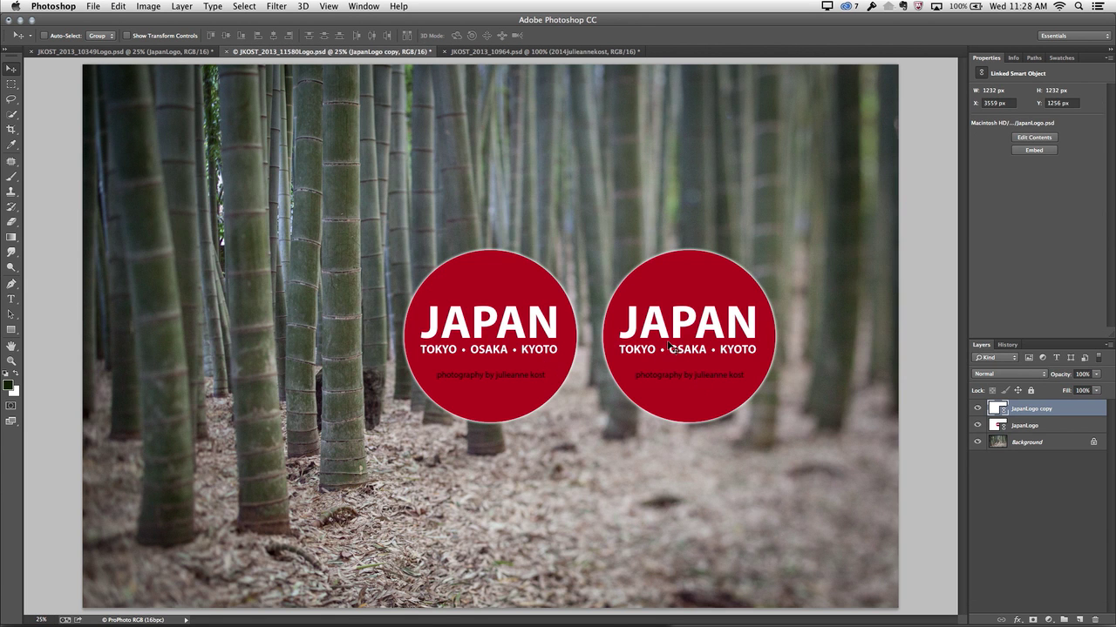
Step: Check the updated logo thumbnail in Bridge, then filter the Layers panel to Smart Object layers
key("super+Tab")
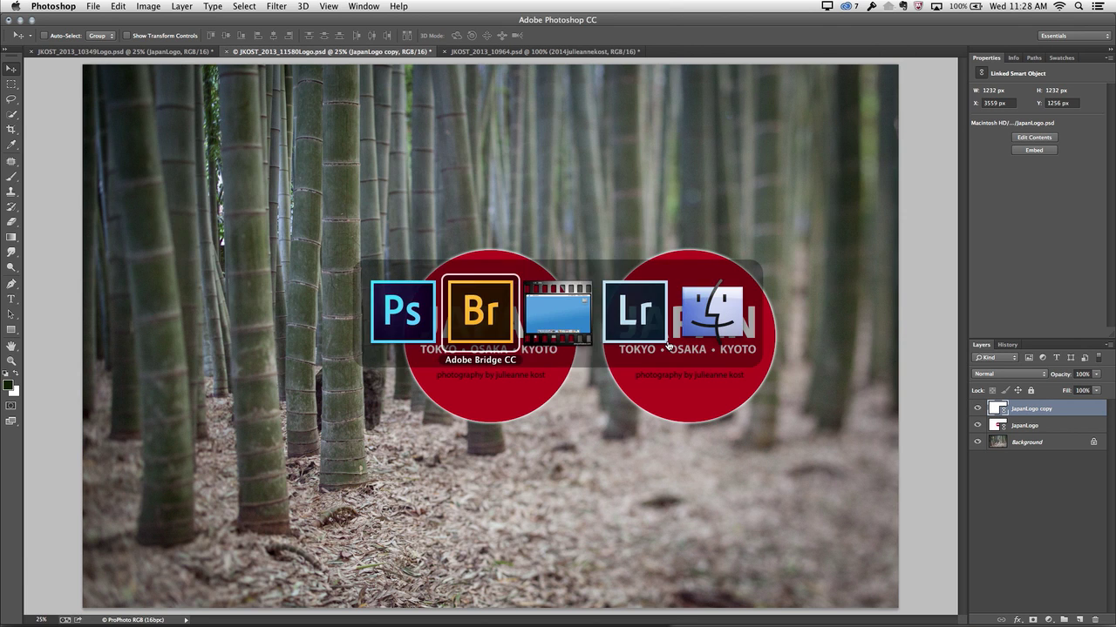
scroll(514, 353, "up", 3)
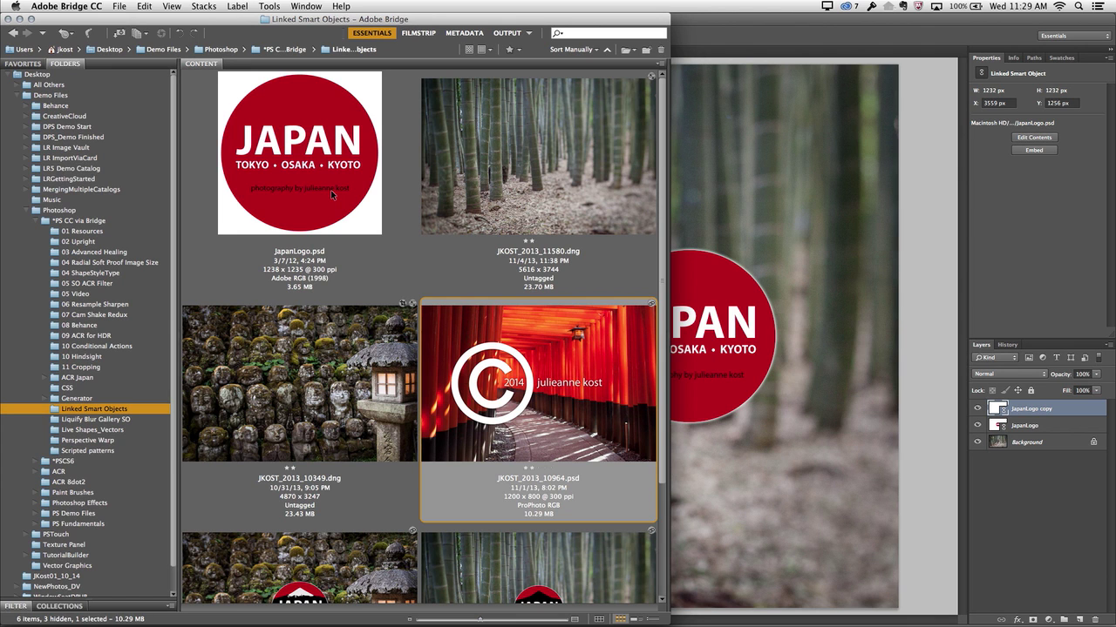
key("super+Tab")
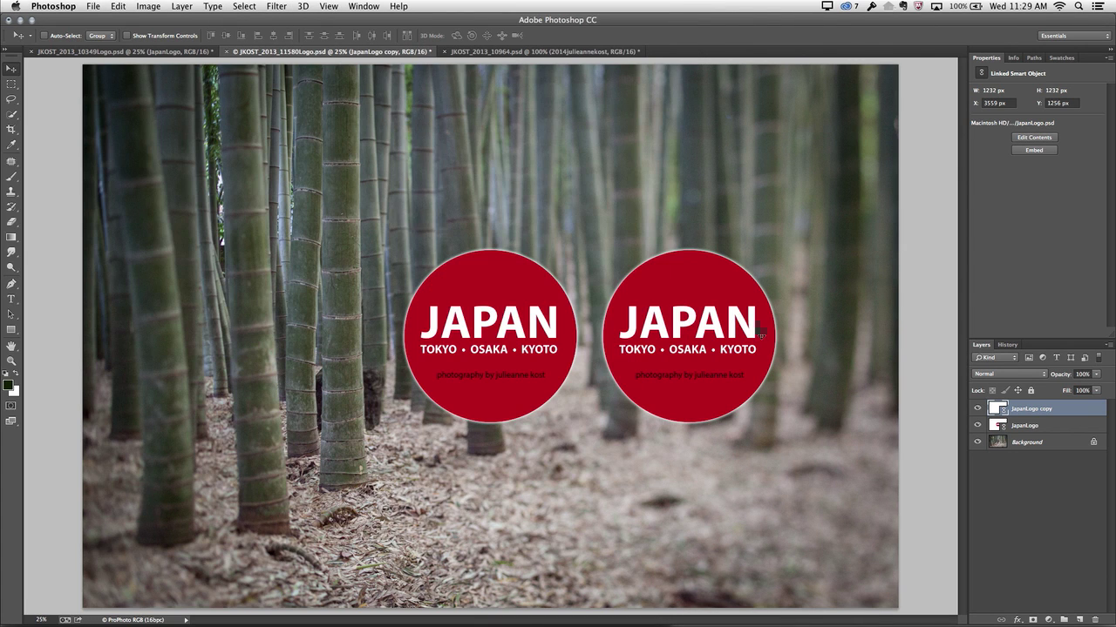
left_click(996, 359)
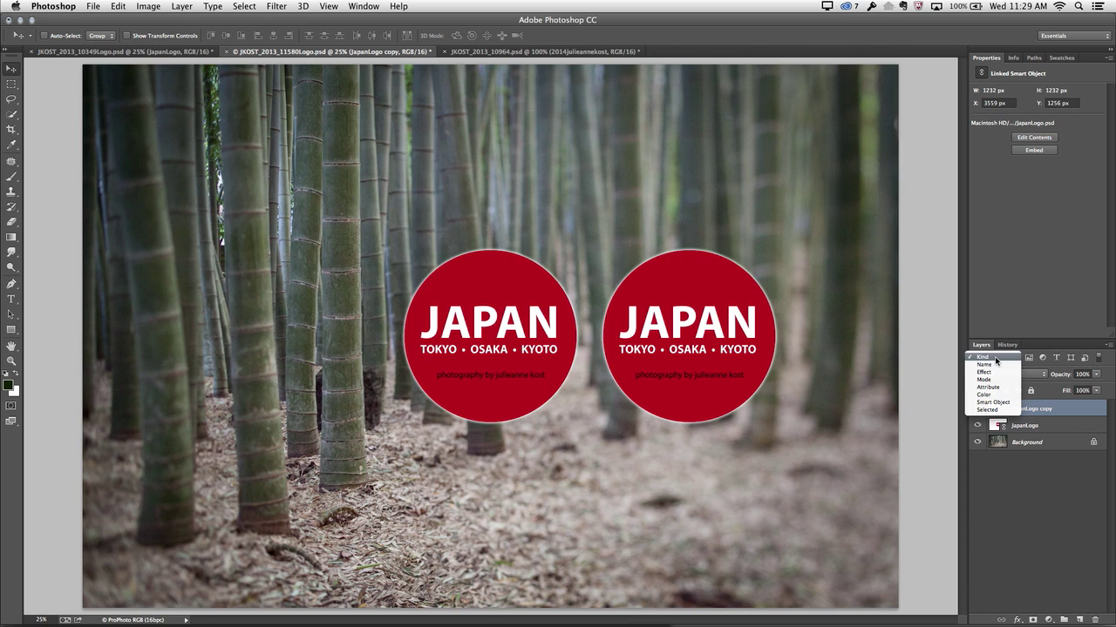
left_click(994, 403)
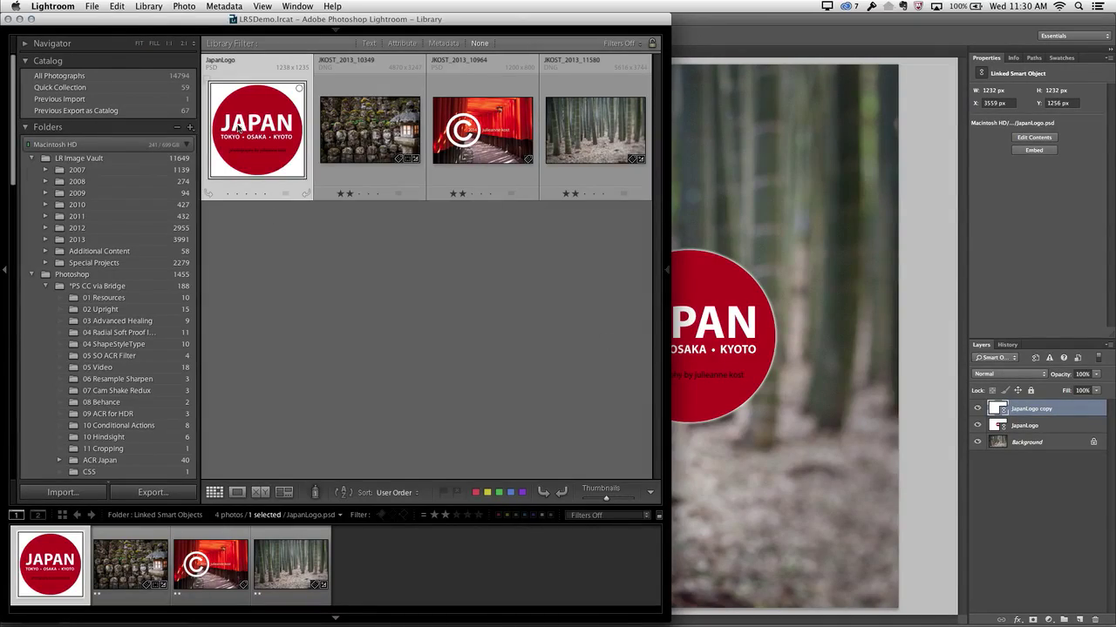
Step: Place the JapanLogo image from Lightroom onto the bamboo photo, positioned over the left logo
left_click_drag(241, 133, 738, 203)
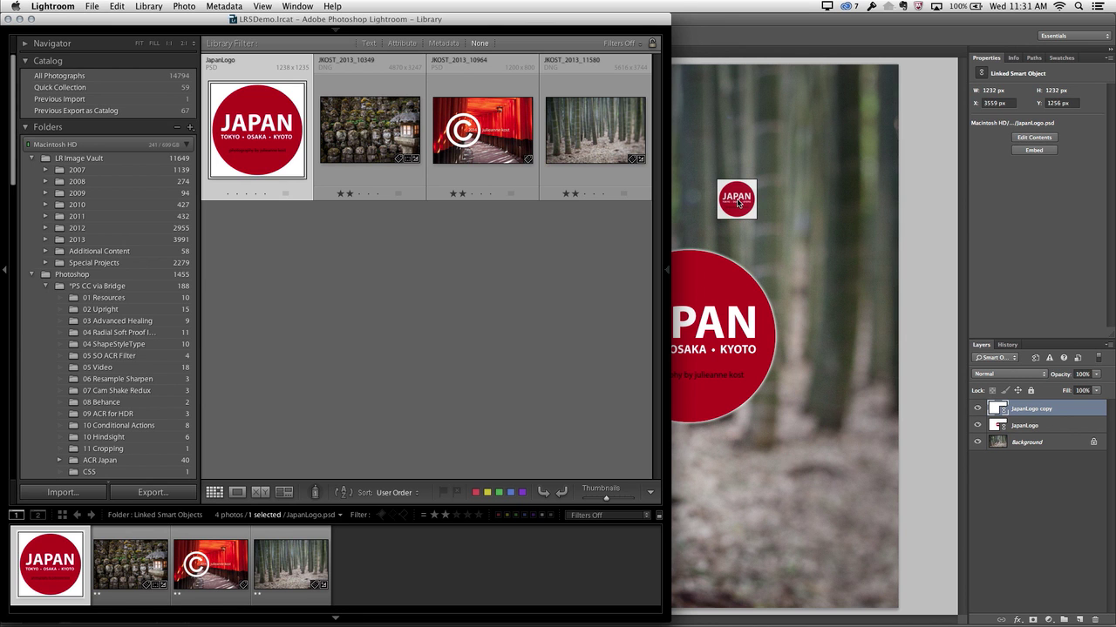
left_click_drag(738, 202, 736, 202)
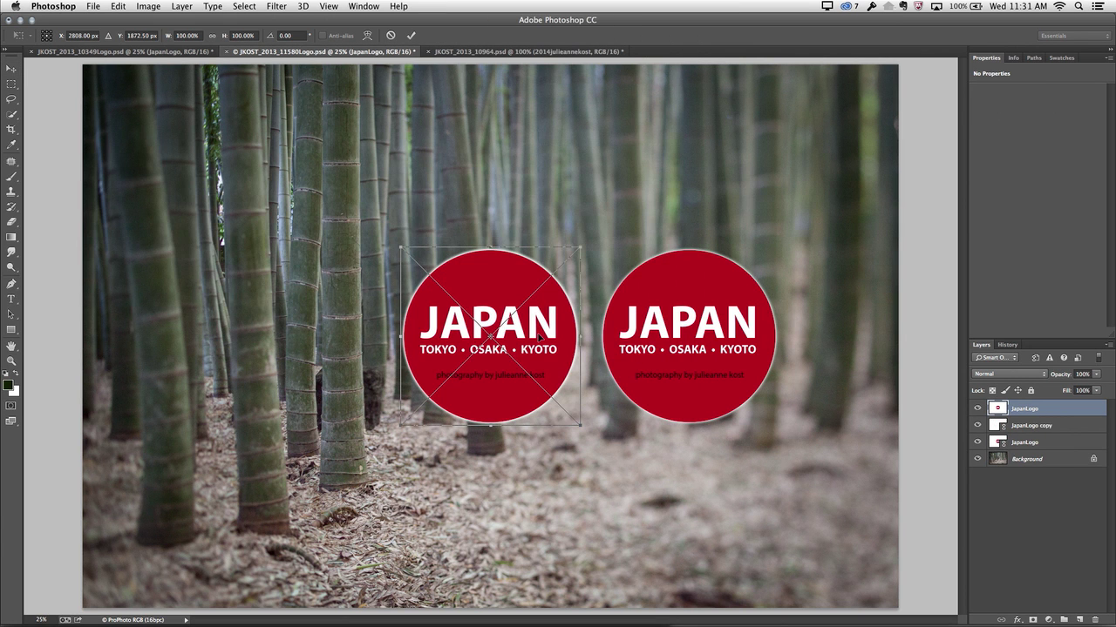
left_click_drag(540, 338, 579, 243)
key("Return")
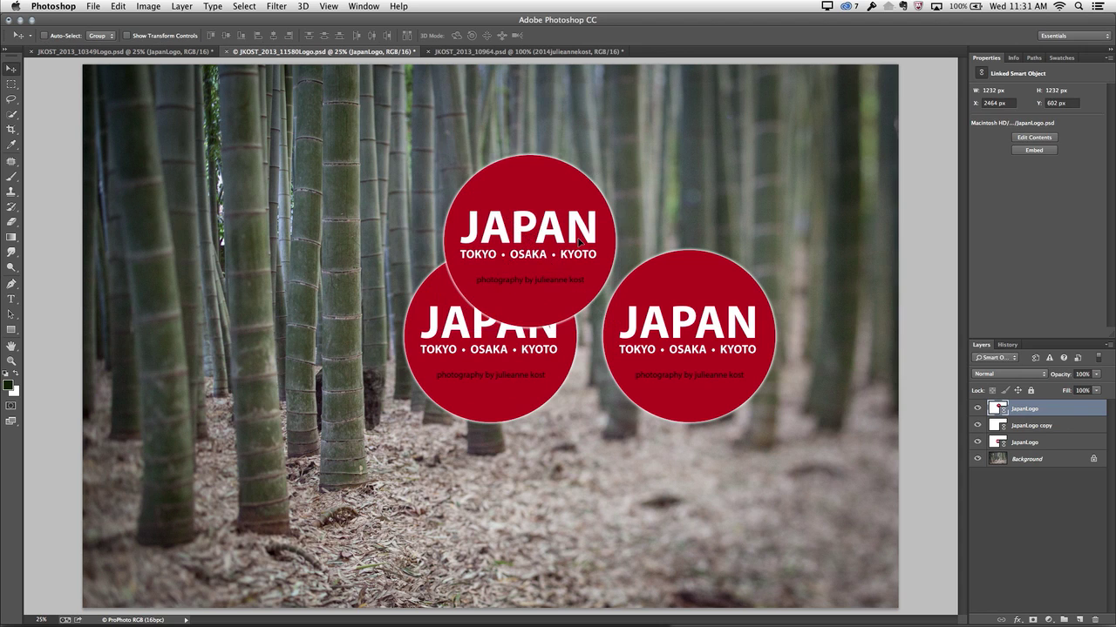